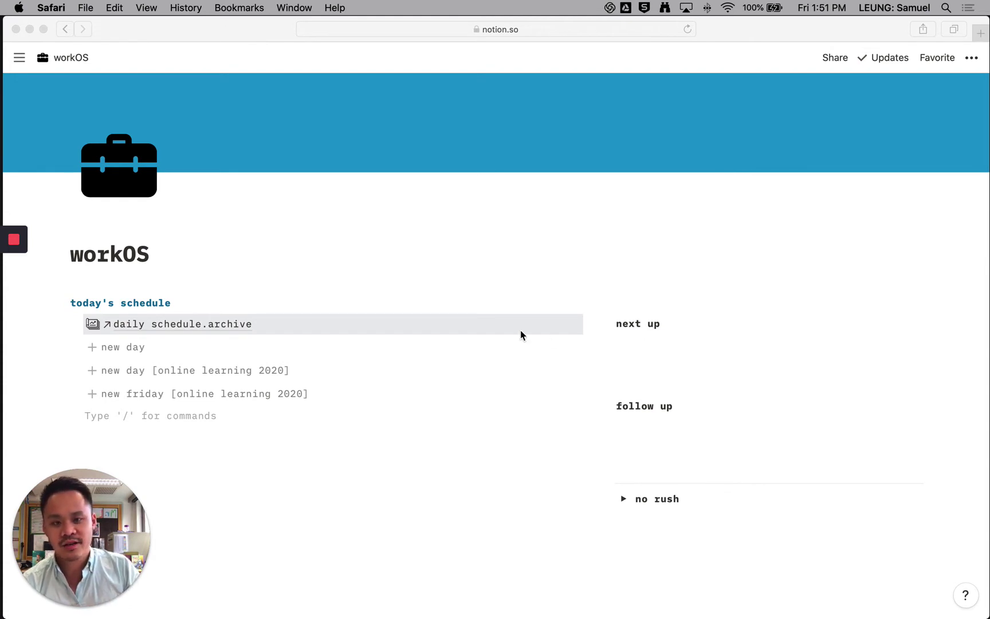
Look over the daily schedule.archive page, then return to the workOS page.
scroll(521, 332, down, 4)
scroll(521, 332, up, 1)
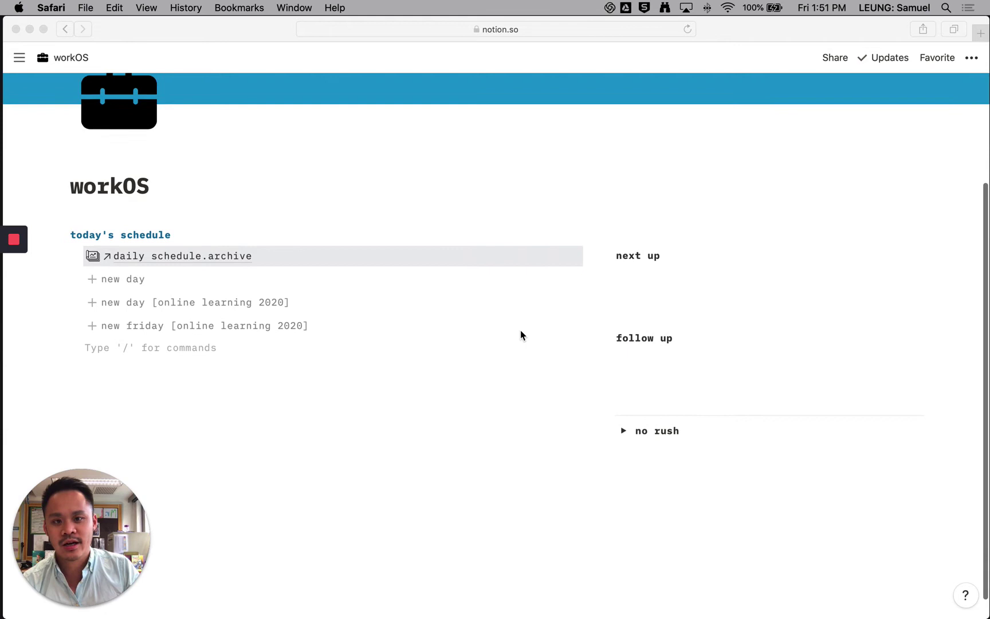
scroll(520, 331, up, 1)
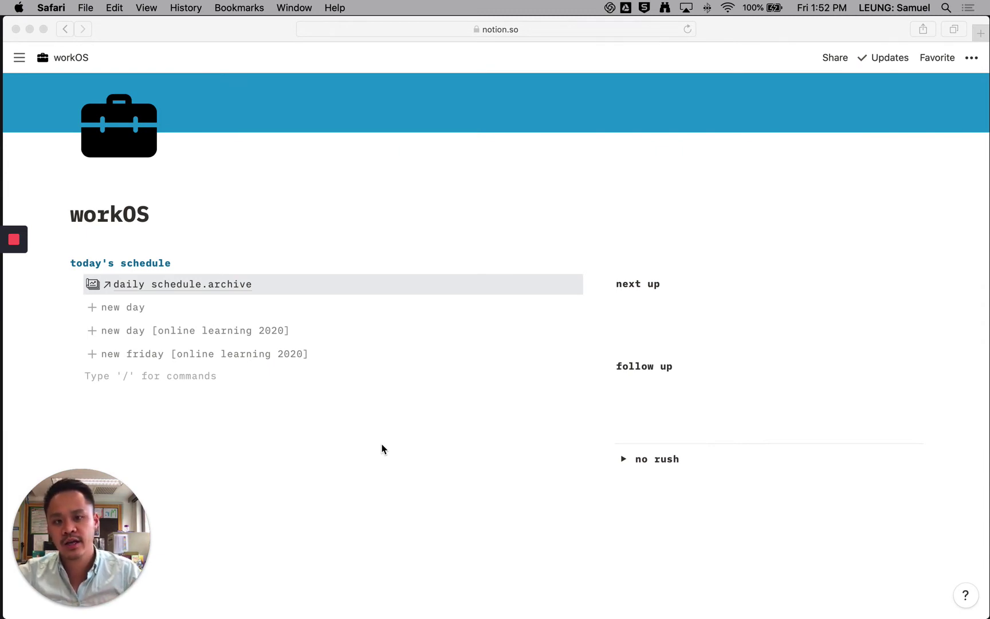
click(365, 469)
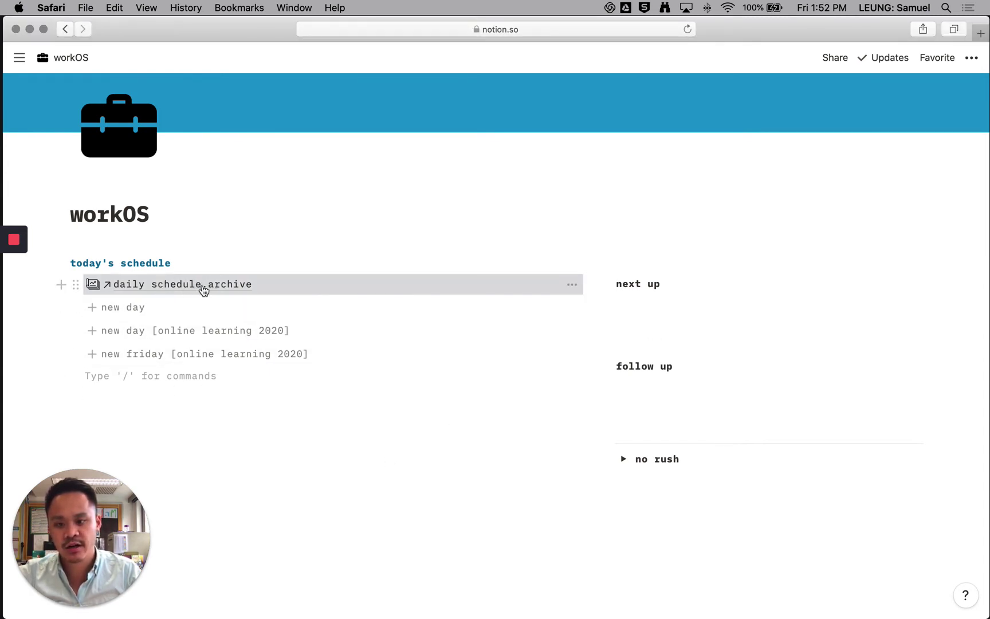
click(203, 291)
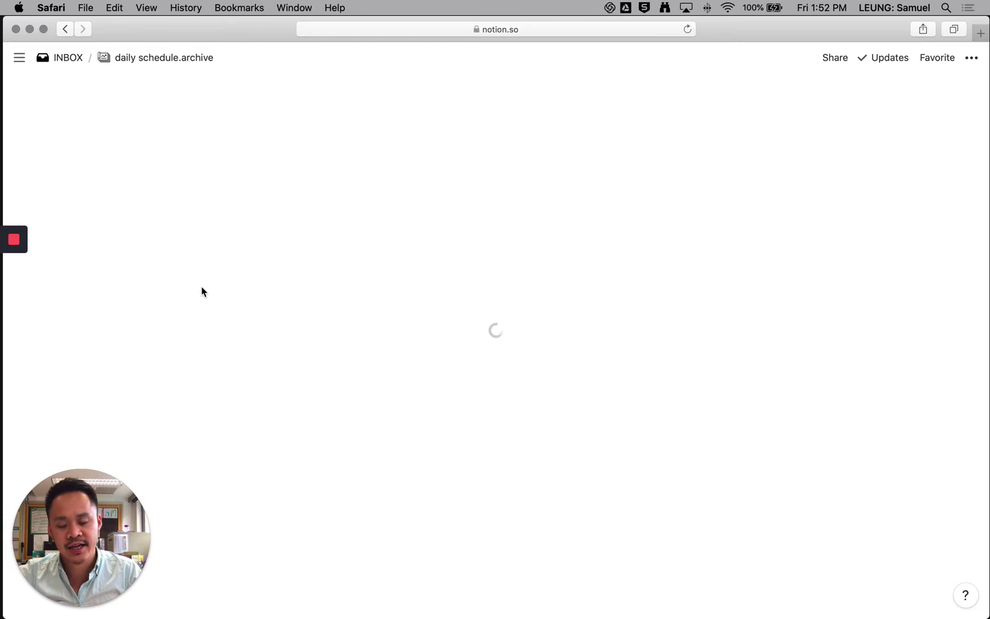
scroll(201, 290, down, 3)
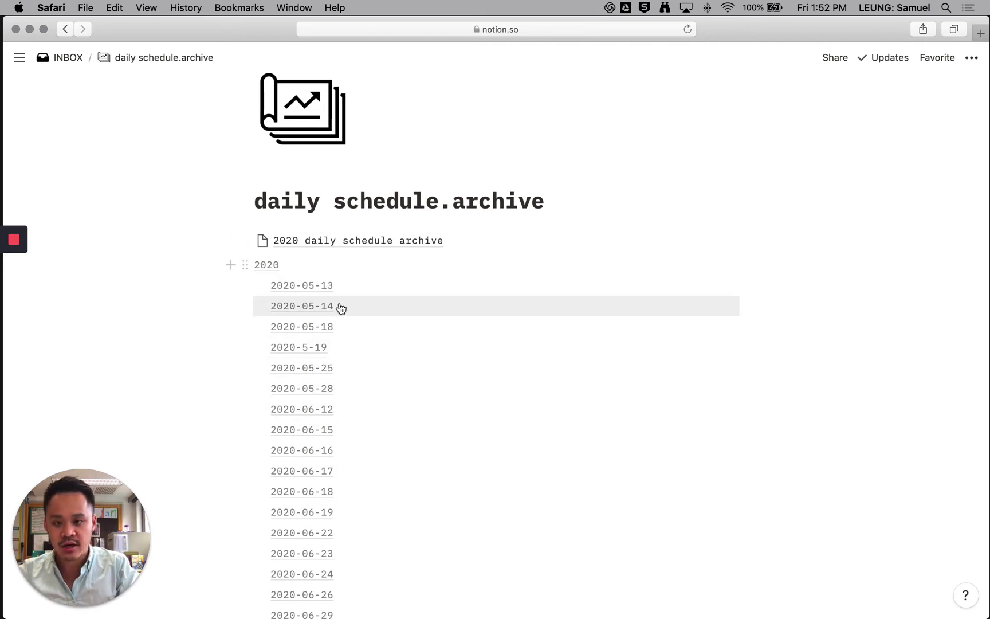
key(super+bracketleft)
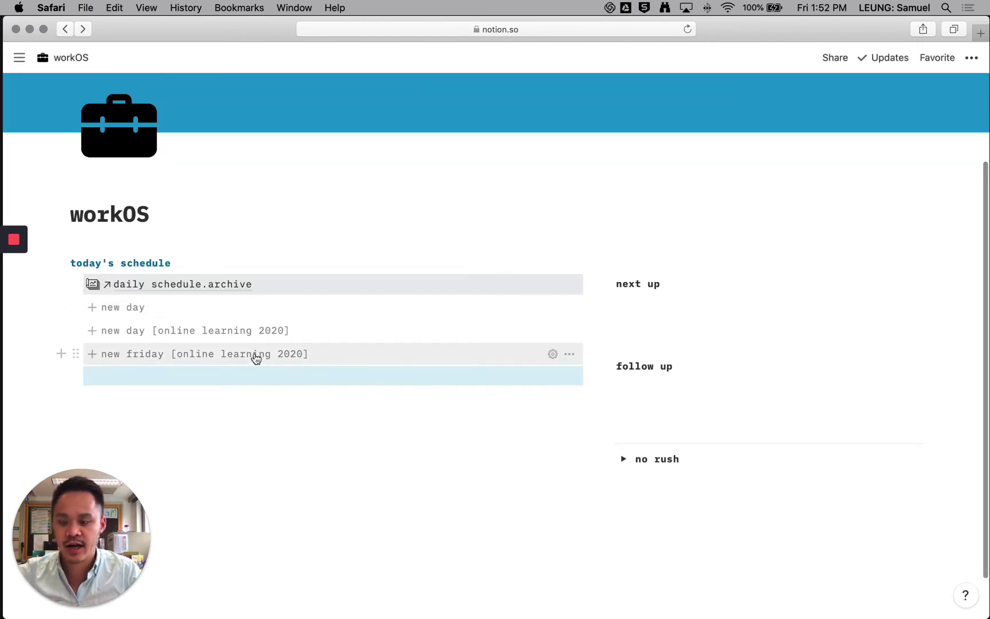
Insert a Friday checklist from the 'new friday [online learning 2020]' template below today's schedule.
click(188, 404)
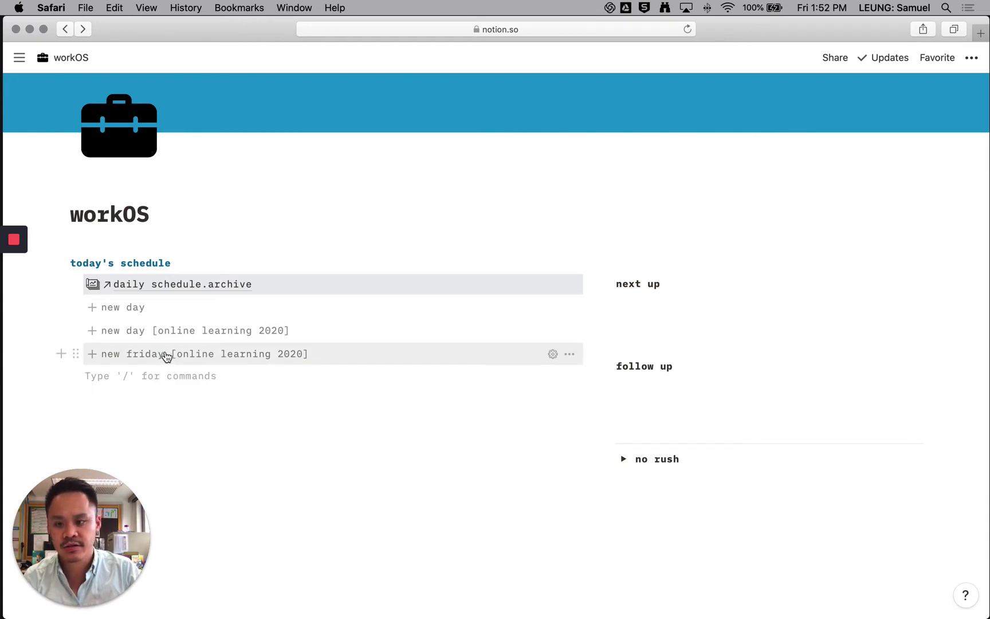
click(107, 357)
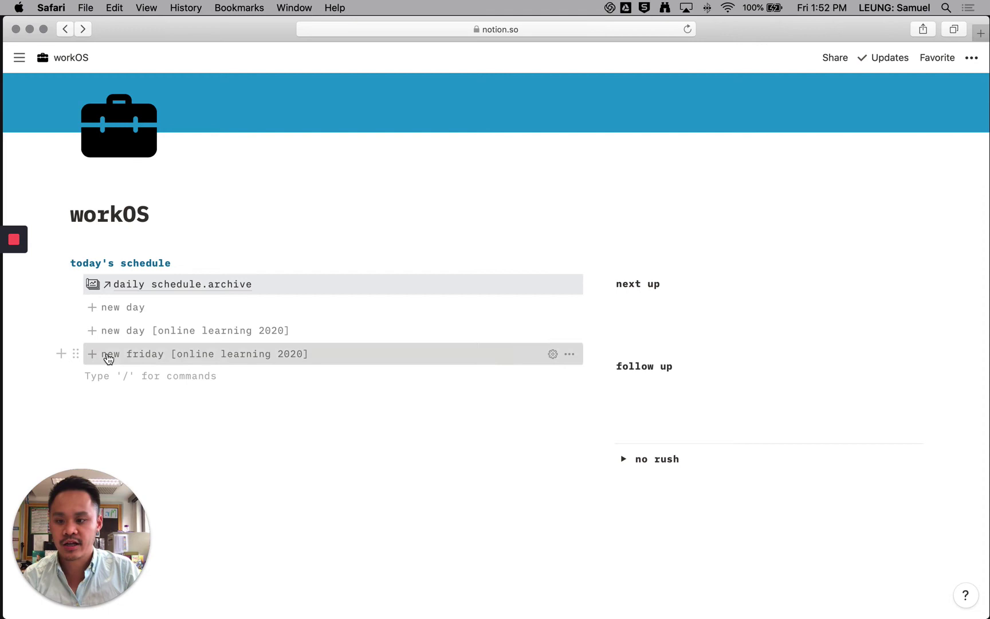
scroll(106, 353, down, 5)
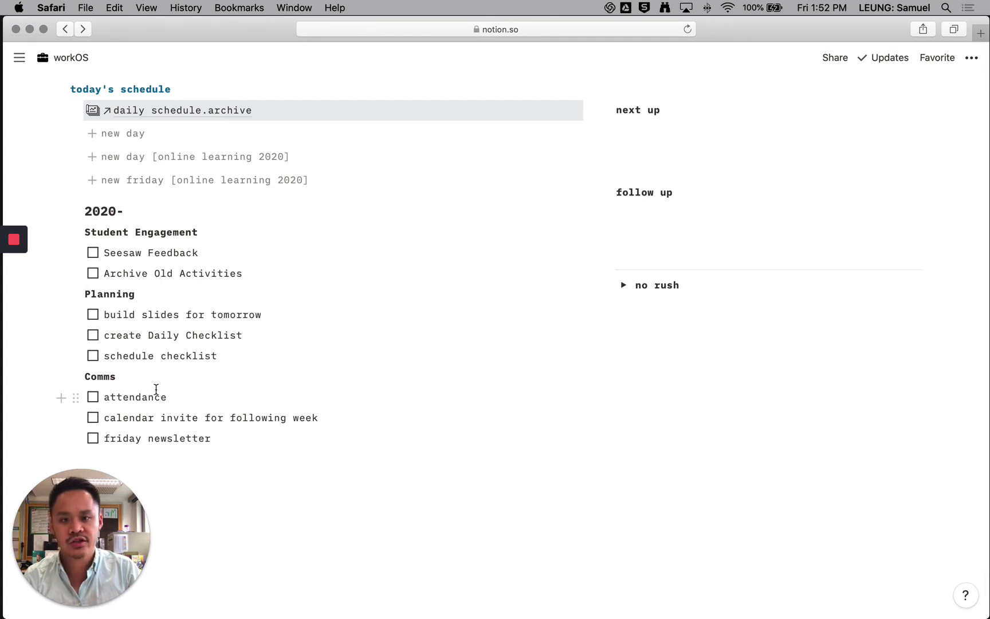
Complete the heading as 2020-08-28 and tick Seesaw Feedback.
scroll(156, 390, up, 2)
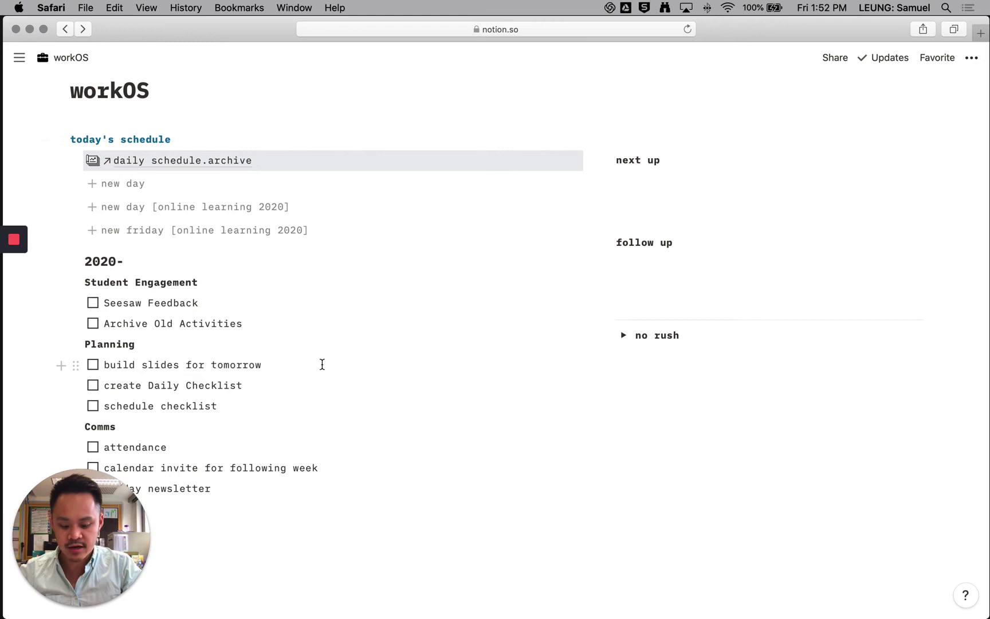
text(08-28)
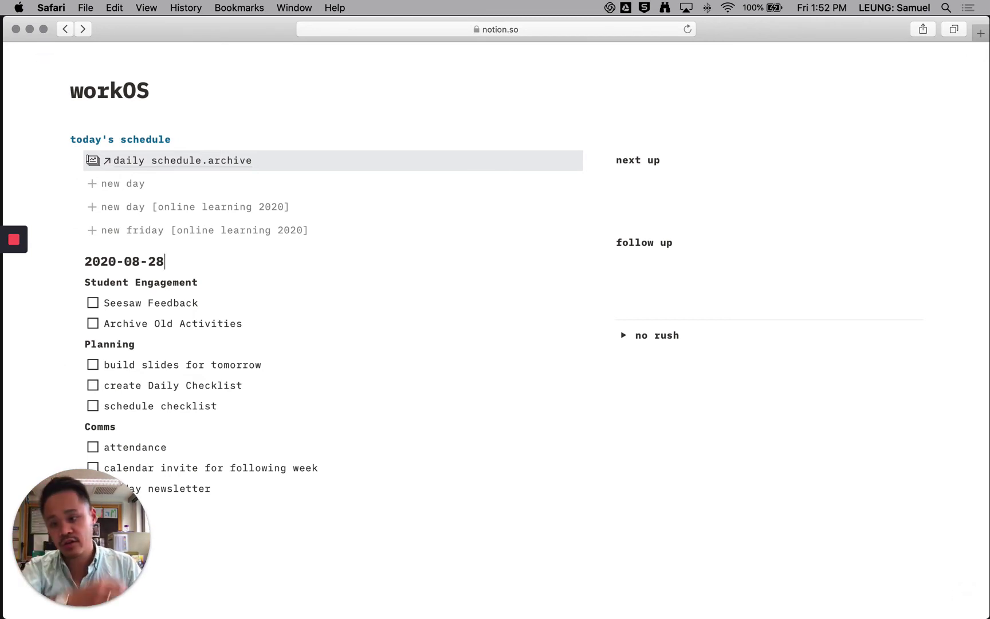
click(94, 304)
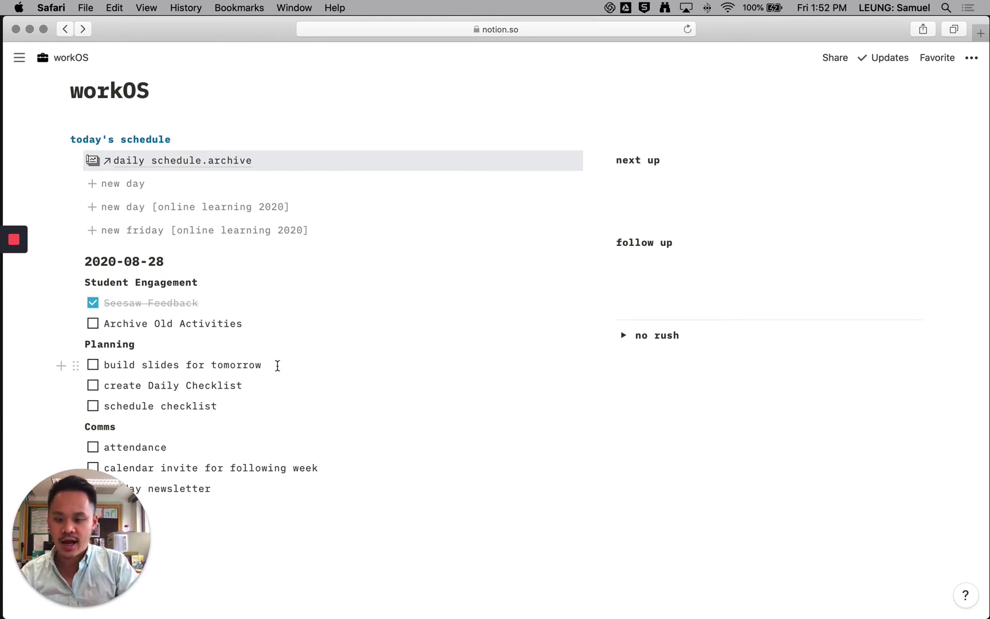
Add 'do this' and 'do that' to-dos after build slides for tomorrow.
click(277, 365)
key(Return)
text(do this)
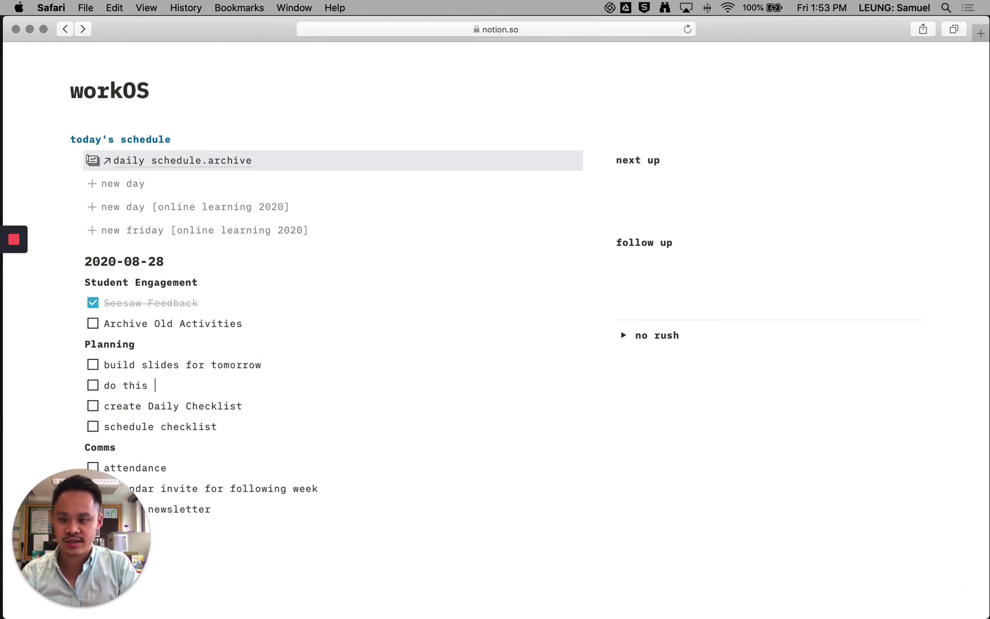
key(Return)
text(do that)
Date 'do that' Today 4:00 PM and remind create Daily Checklist at 4:15 PM.
scroll(302, 400, down, 4)
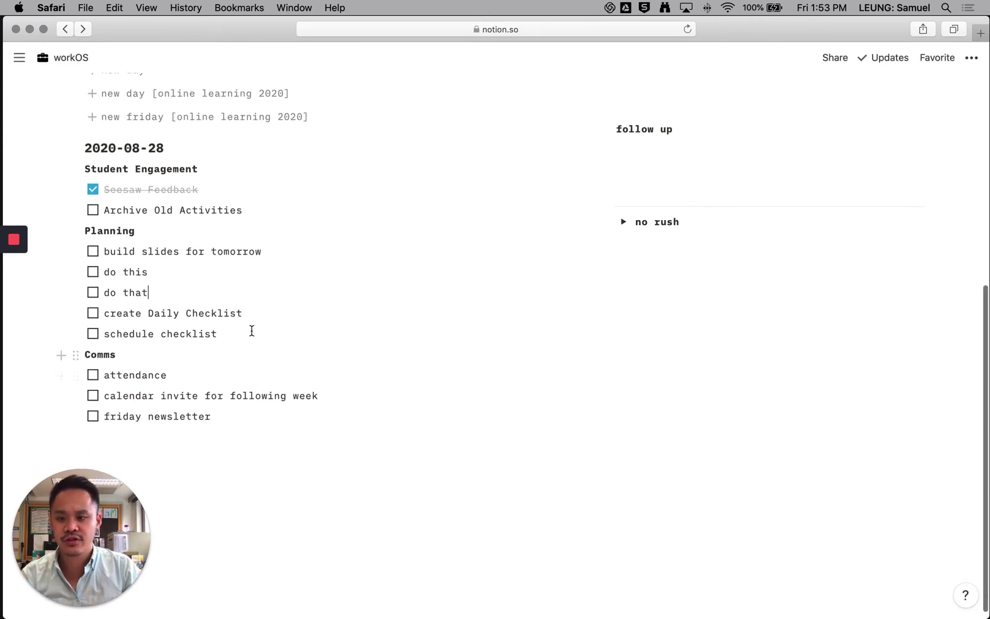
text(@)
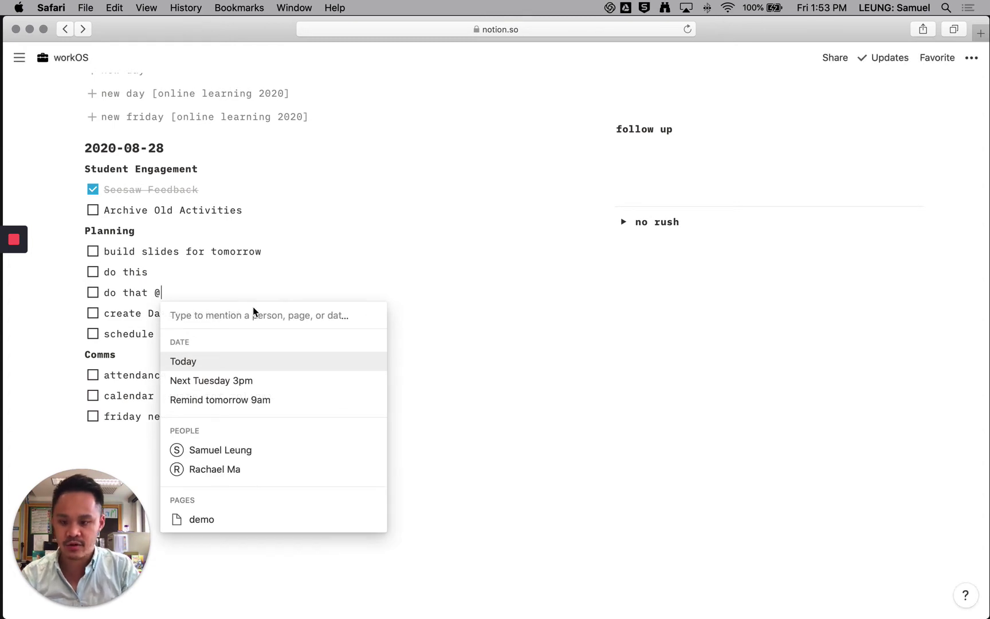
text(4pm)
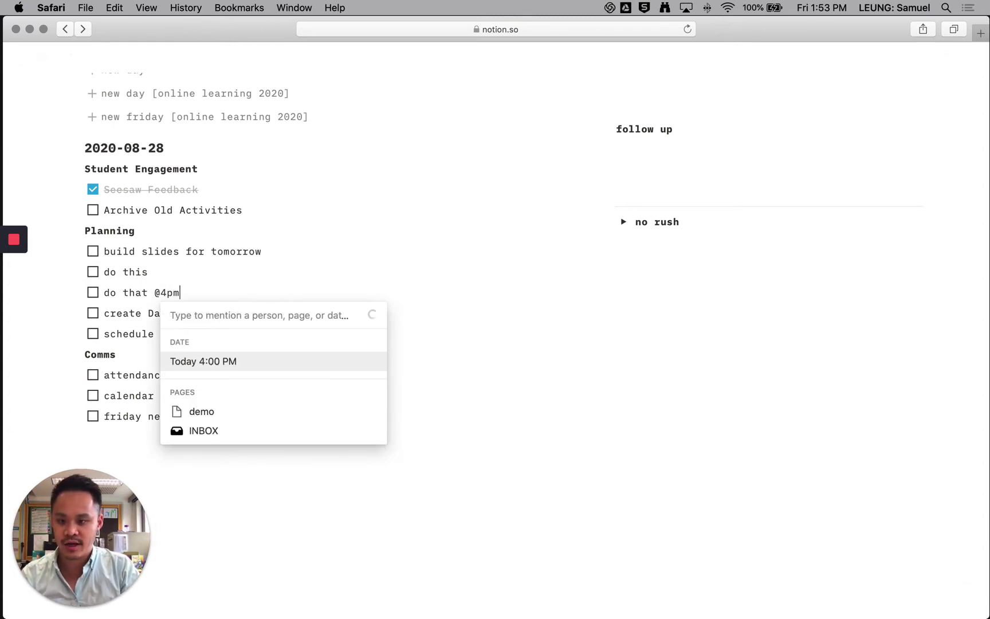
key(Return)
click(283, 313)
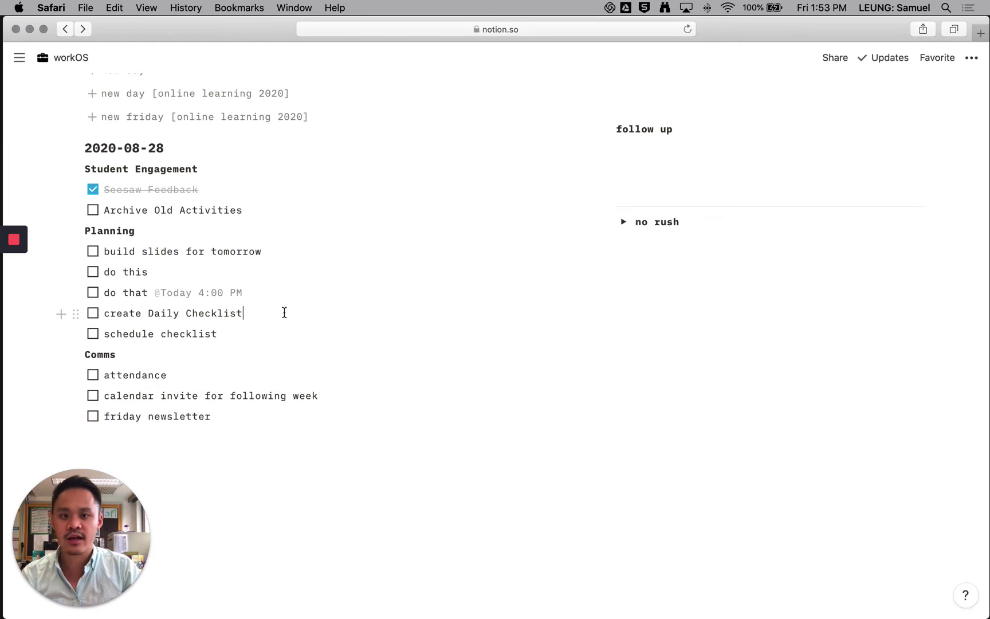
text(@)
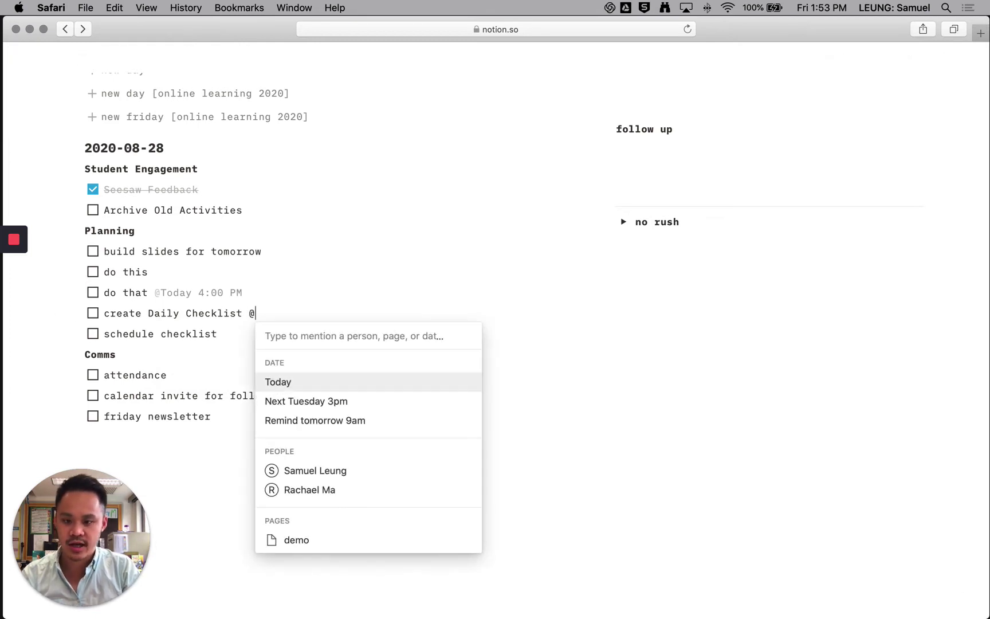
text(remind)
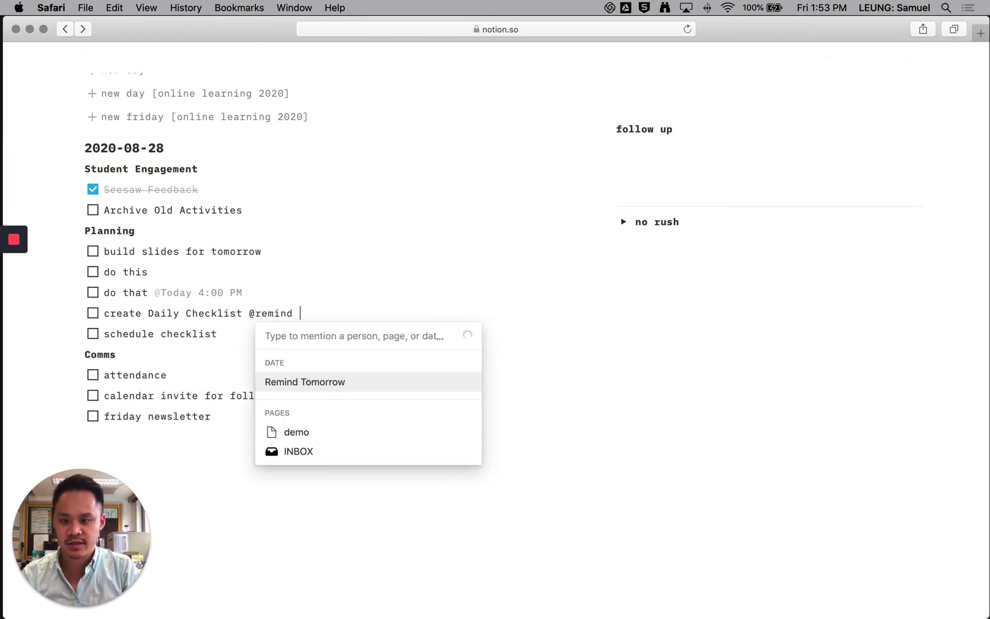
text( 4:15pm)
key(Return)
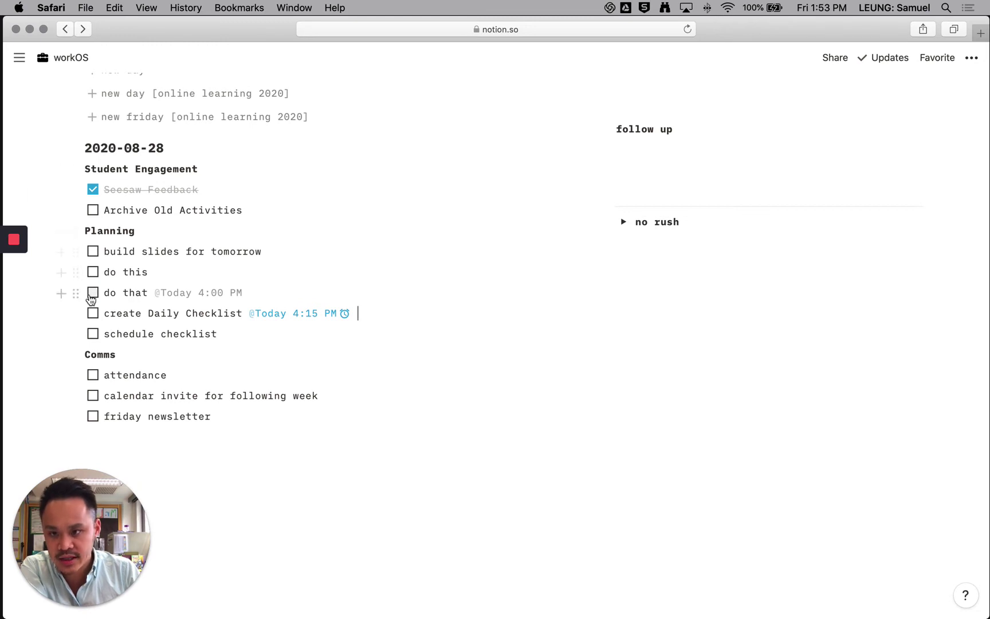
Move create Daily Checklist below schedule checklist and build slides for tomorrow into next up.
drag(77, 313, 60, 399)
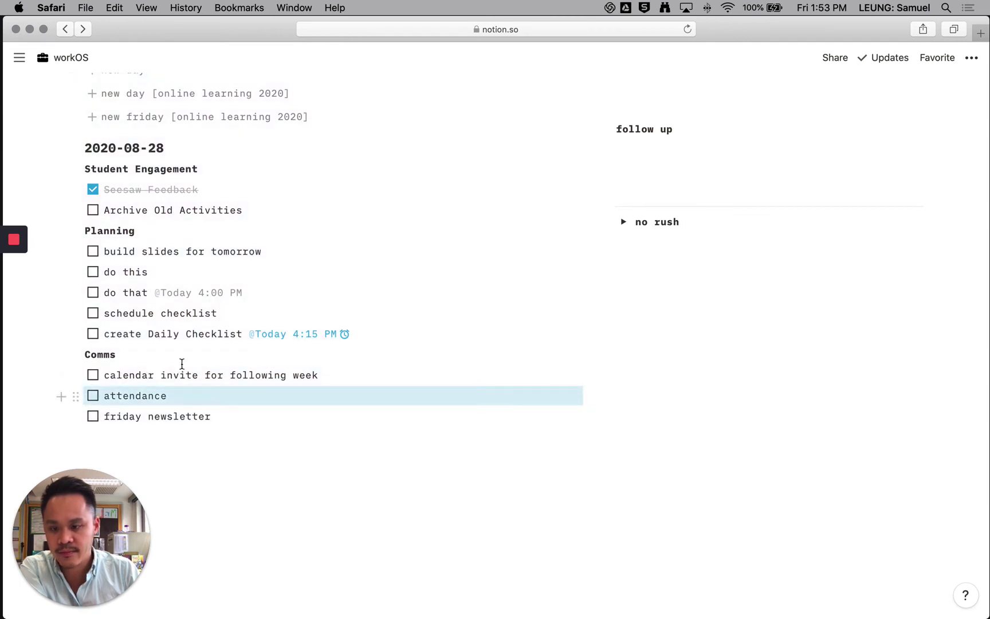
scroll(173, 247, up, 3)
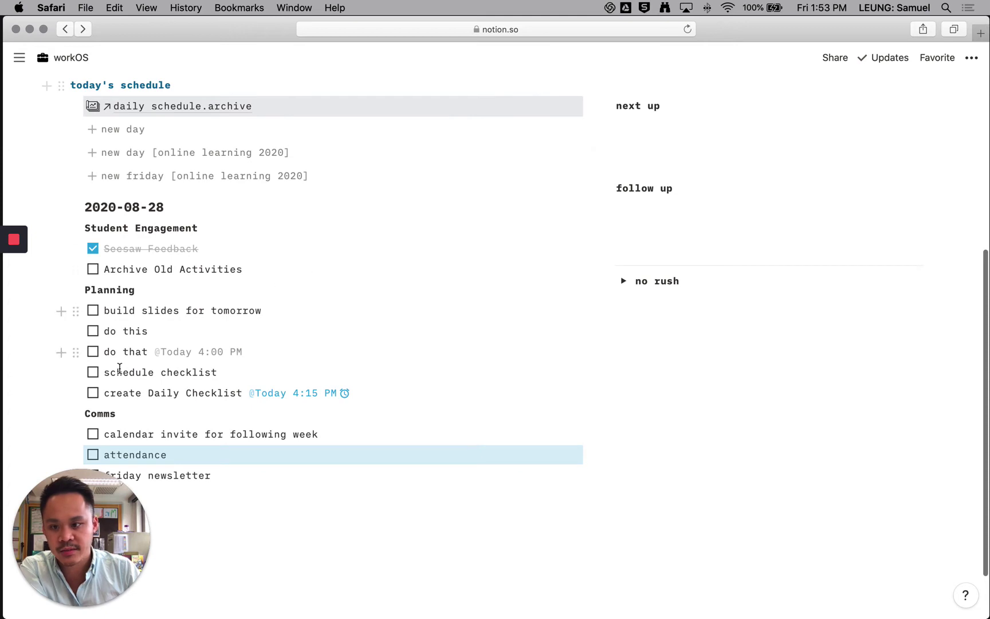
drag(76, 311, 610, 130)
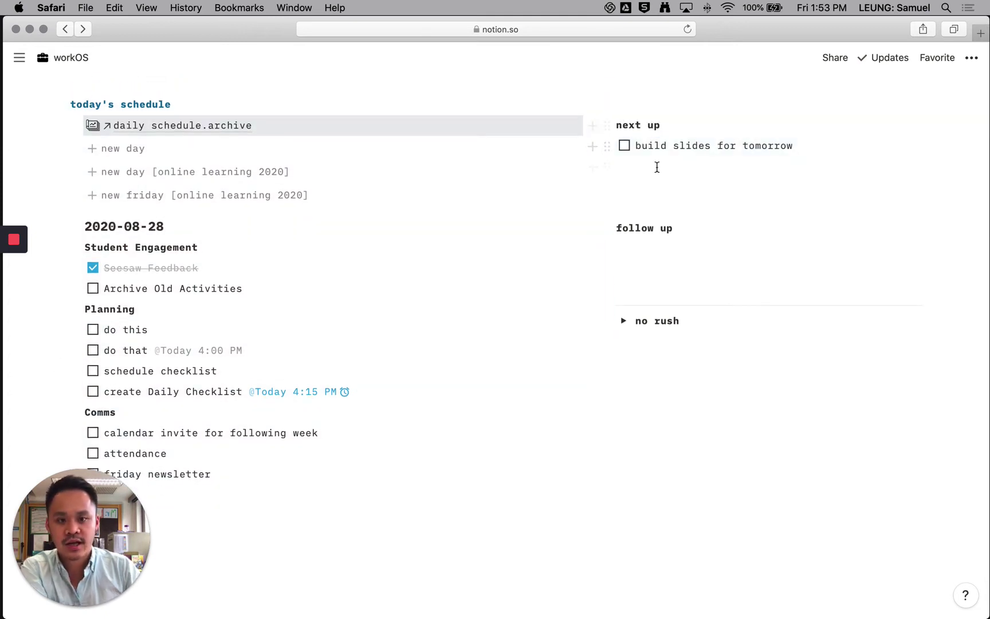
scroll(369, 493, down, 3)
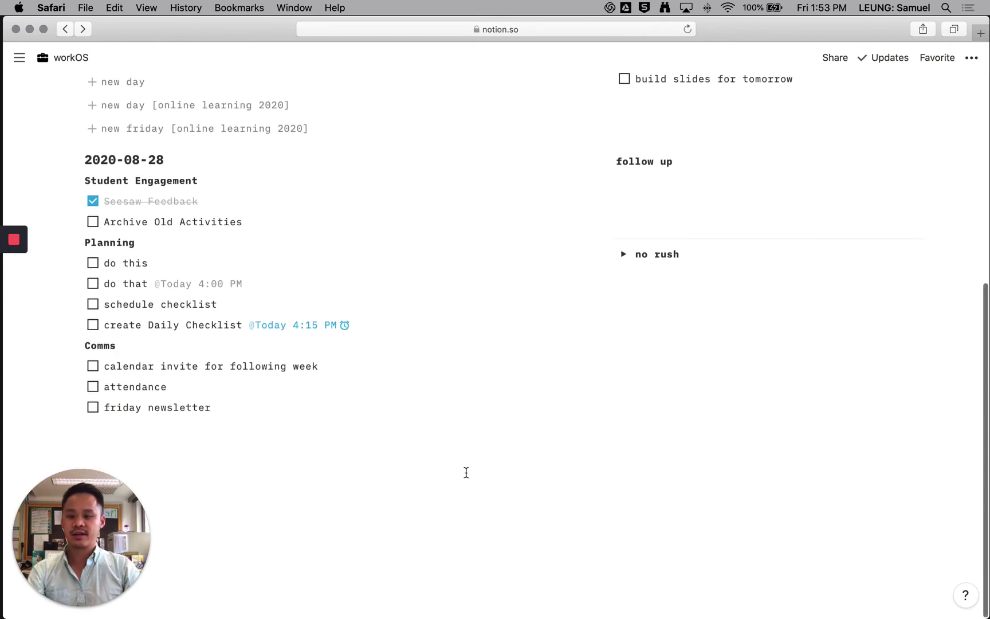
Drag the whole 2020-08-28 checklist into the daily schedule.archive page.
drag(466, 472, 85, 152)
scroll(86, 156, up, 2)
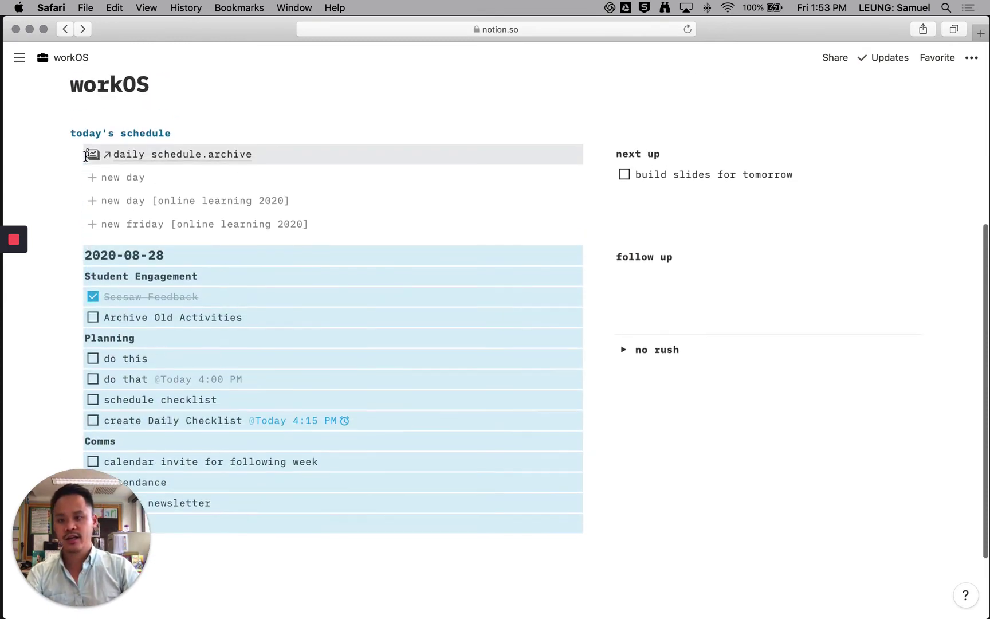
drag(78, 256, 145, 159)
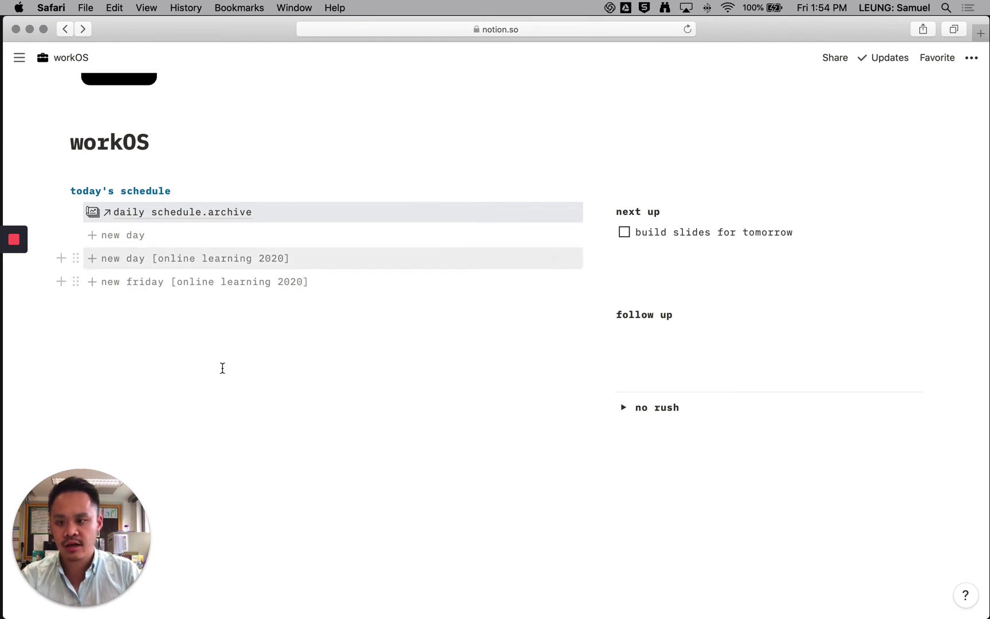
Open the demo page through quick search.
click(315, 397)
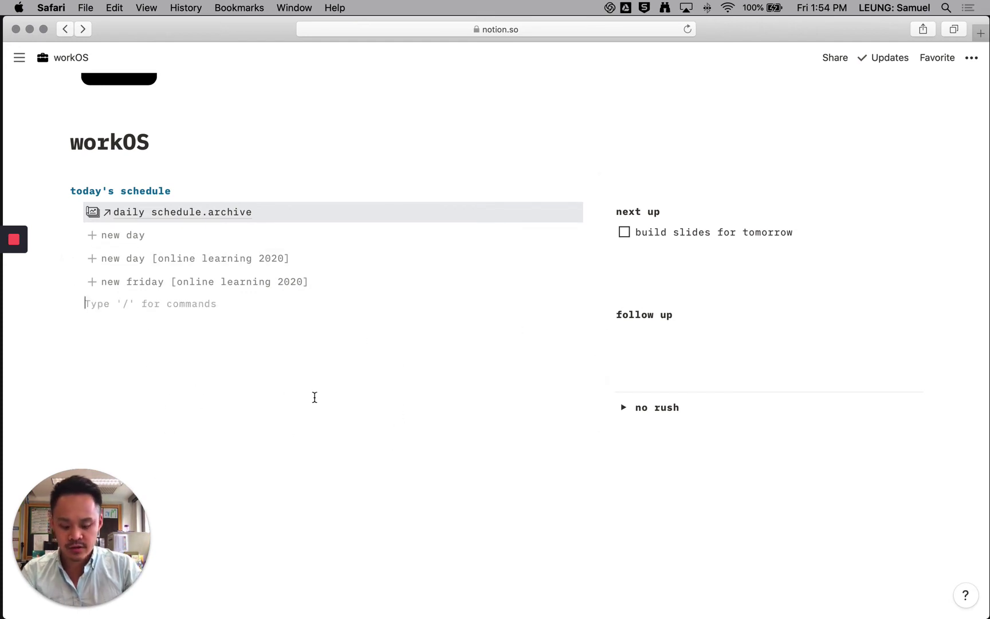
key(super+p)
text(demo)
key(Return)
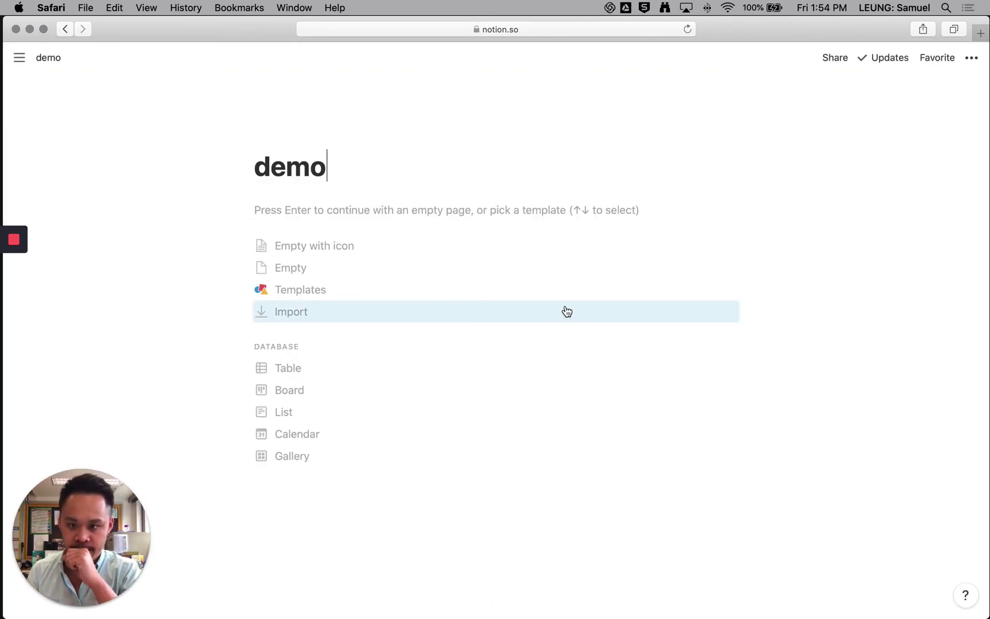
Retitle the page 'workOS demo', set a teacher emoji icon, and start an empty body.
double_click(290, 171)
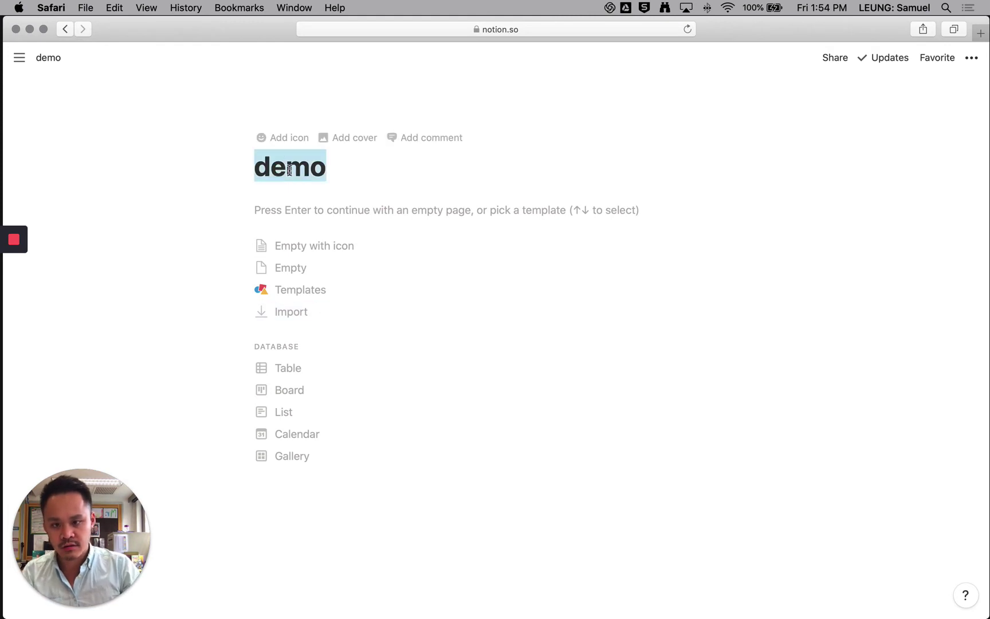
text(work)
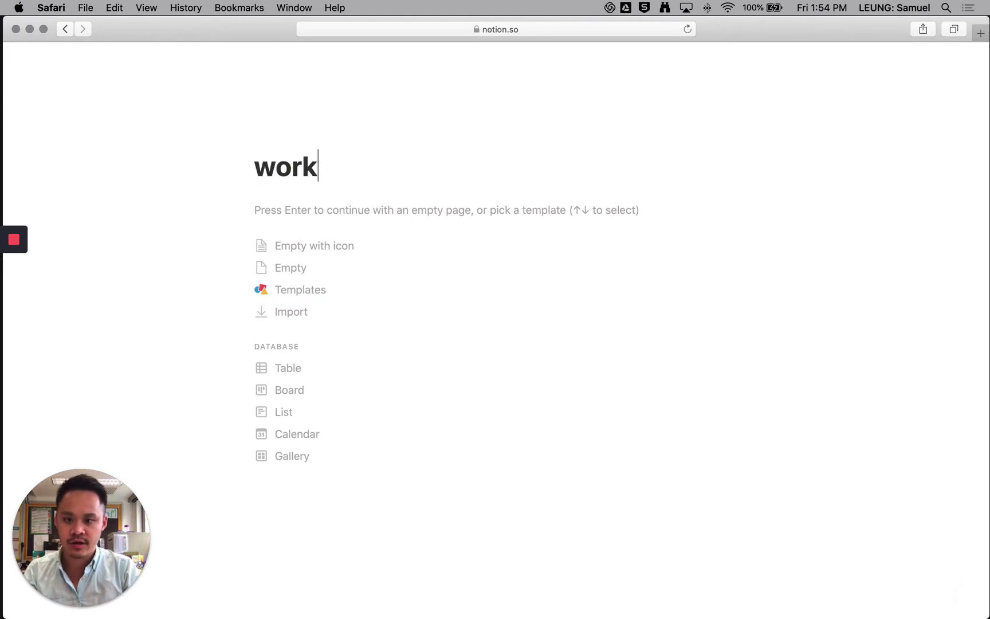
text(OS demo)
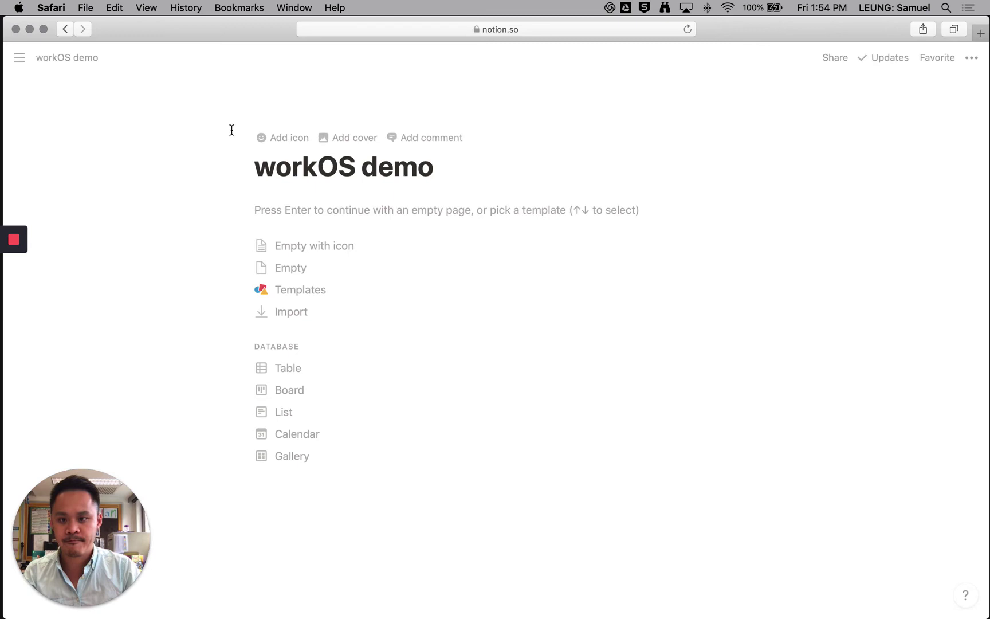
click(284, 140)
click(284, 164)
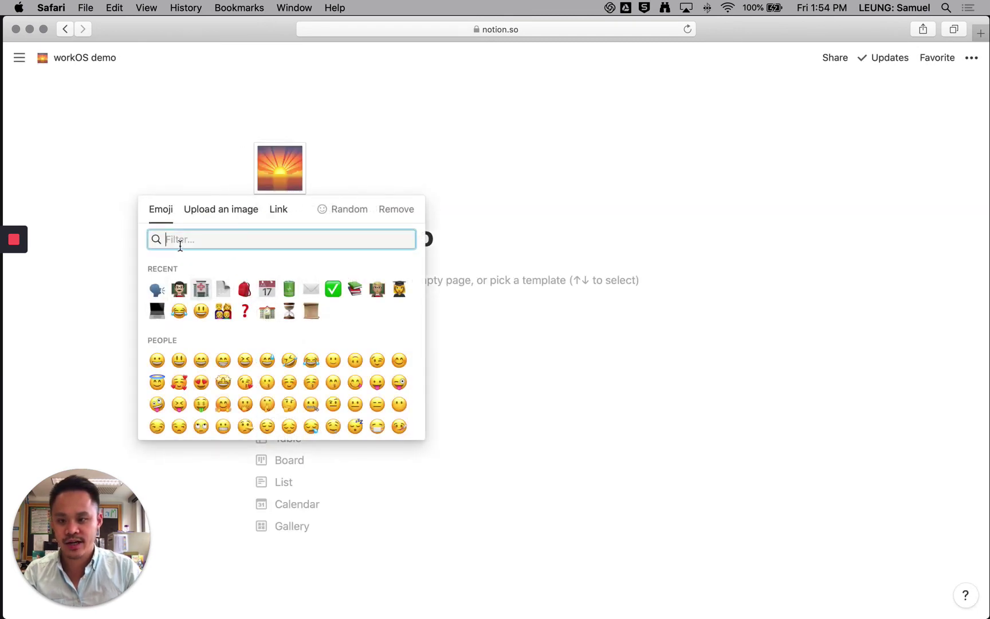
text(teacher)
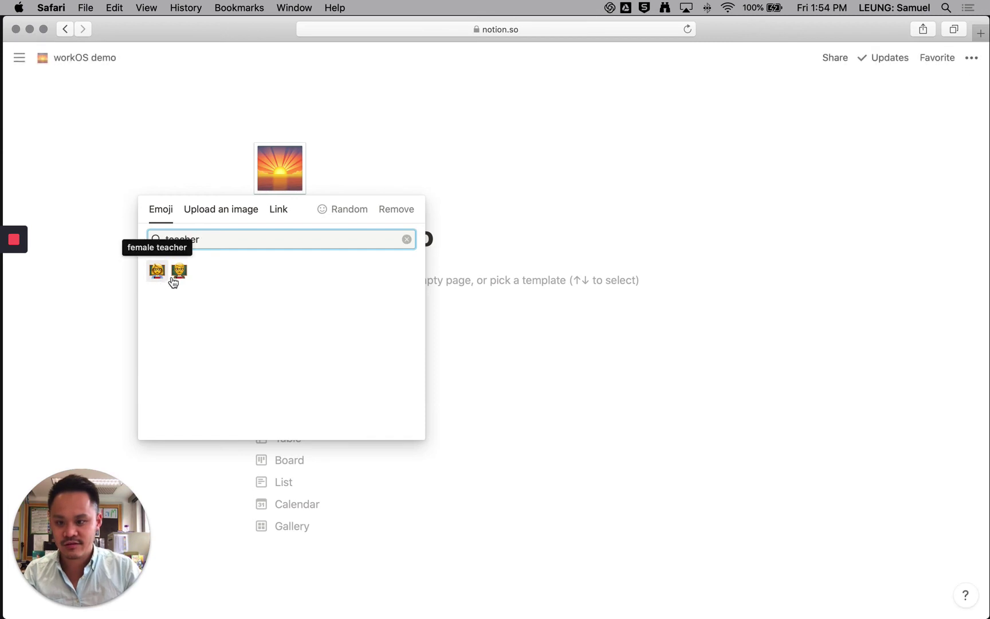
click(178, 272)
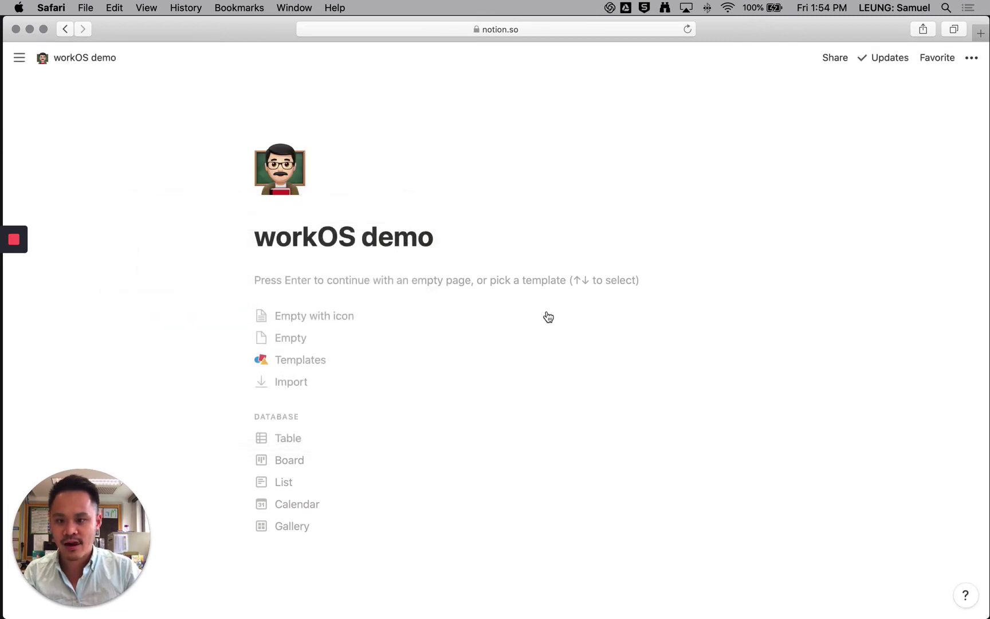
click(395, 280)
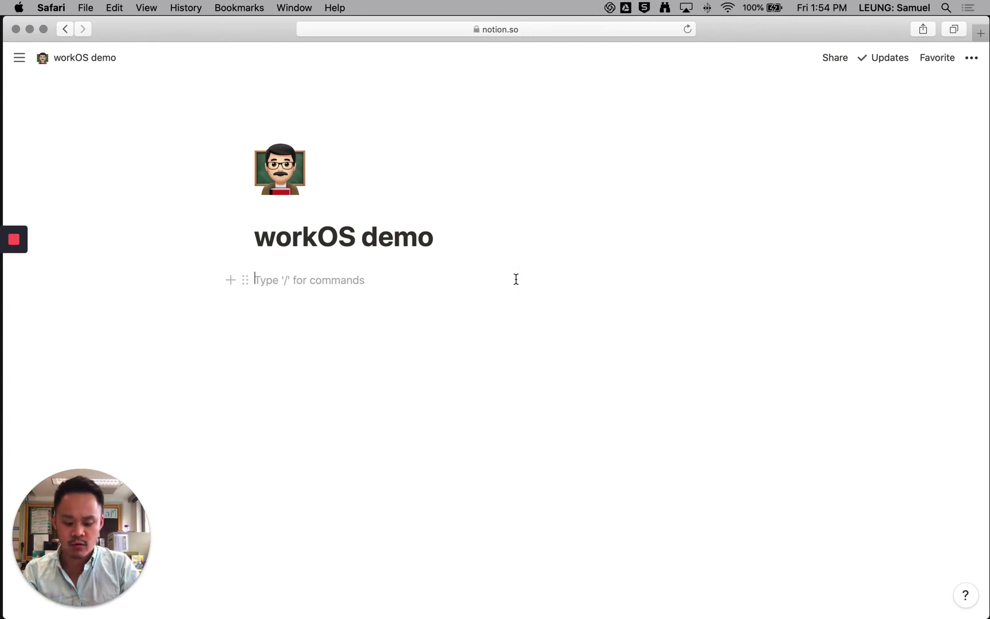
Write the intro line 'in this demo, build:'.
text(in this demo,)
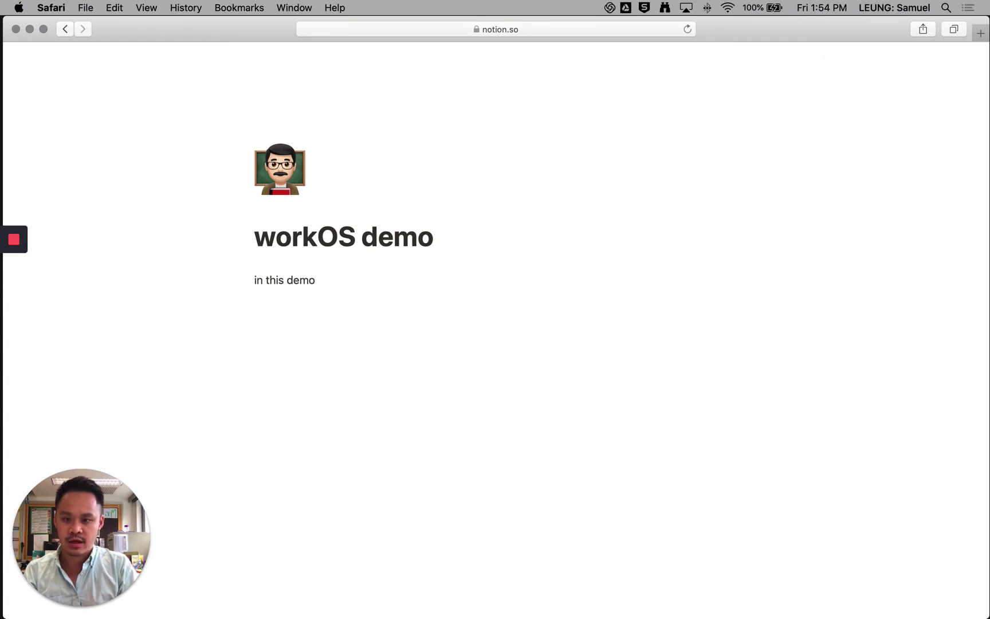
key(BackSpace)
text(, buil)
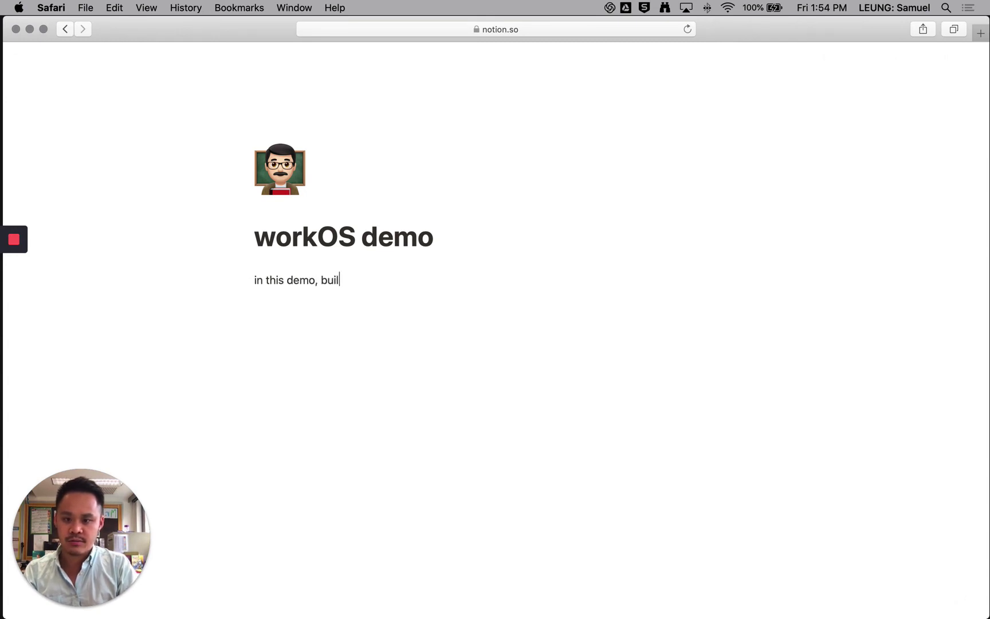
text(d:)
key(Return)
Add to-dos 'archive - for days I'm done with' and 'template blocks (for daily tasks)'.
text([])
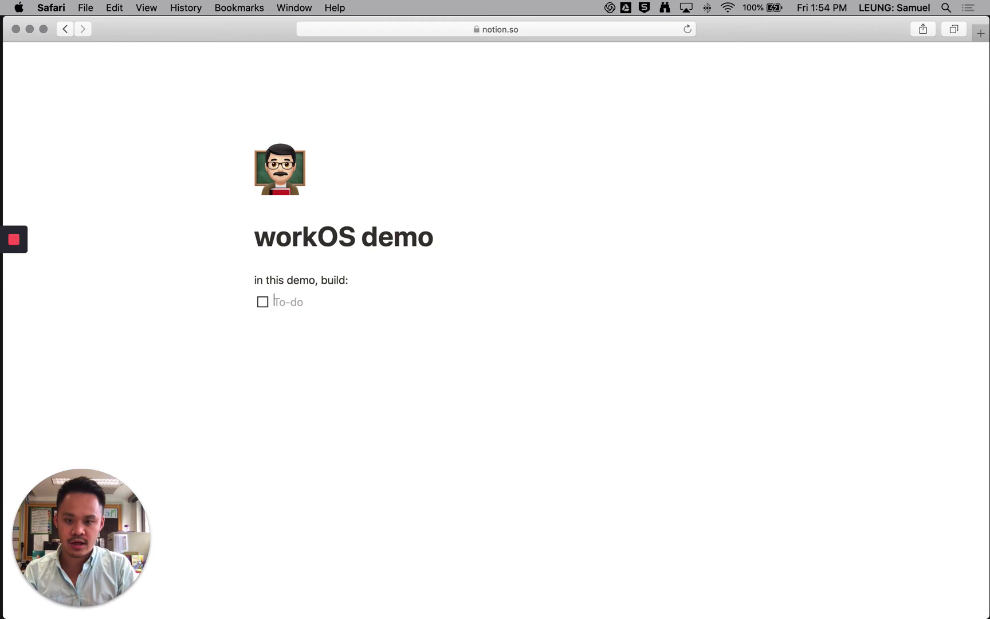
text(archive)
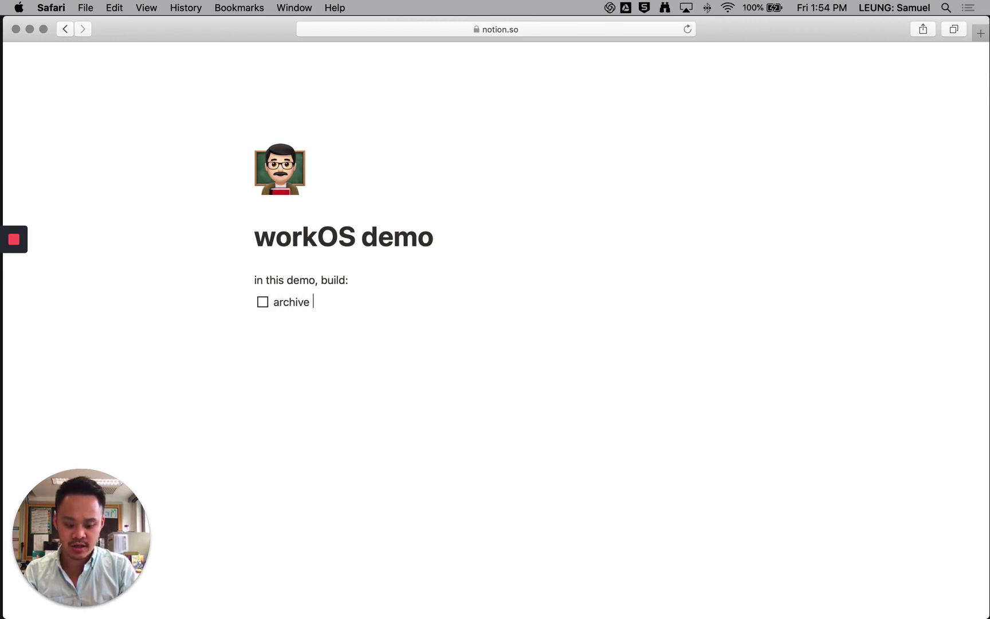
text( [])
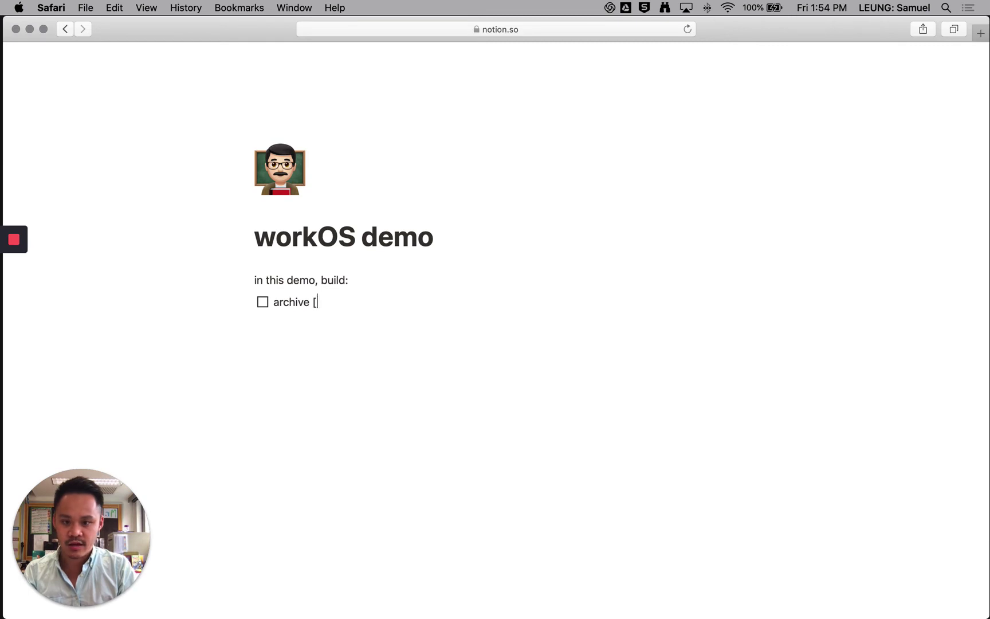
key(BackSpace)
key(Return)
key(BackSpace)
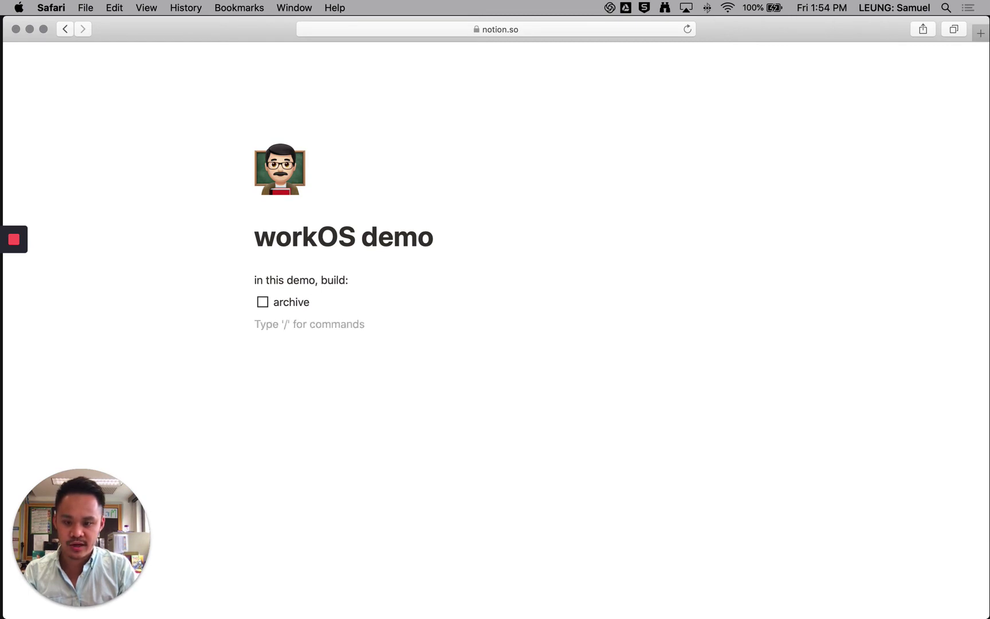
text([])
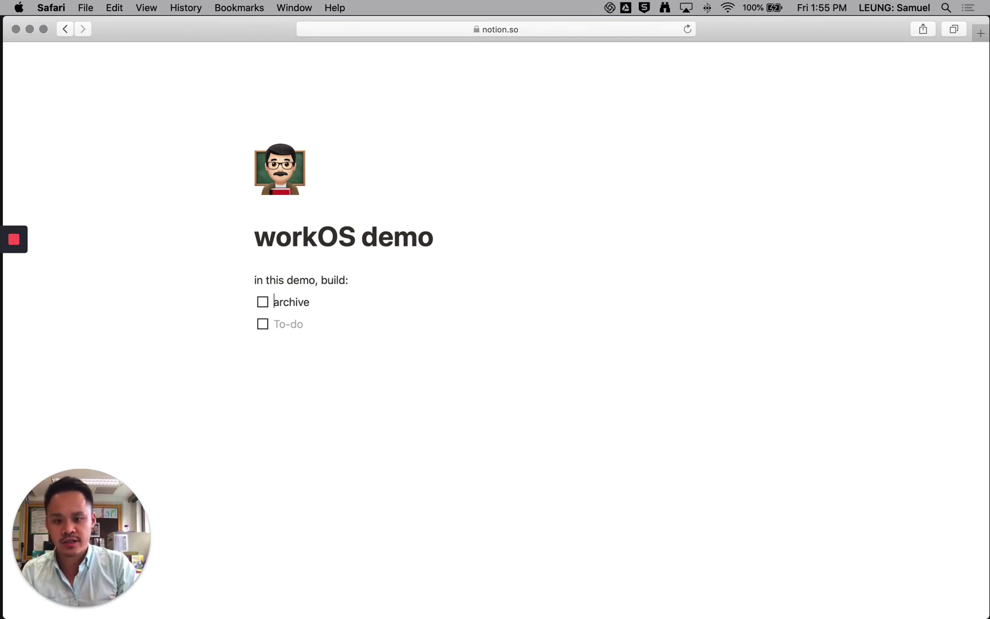
key(shift+End)
key(Right)
text(archive - fo)
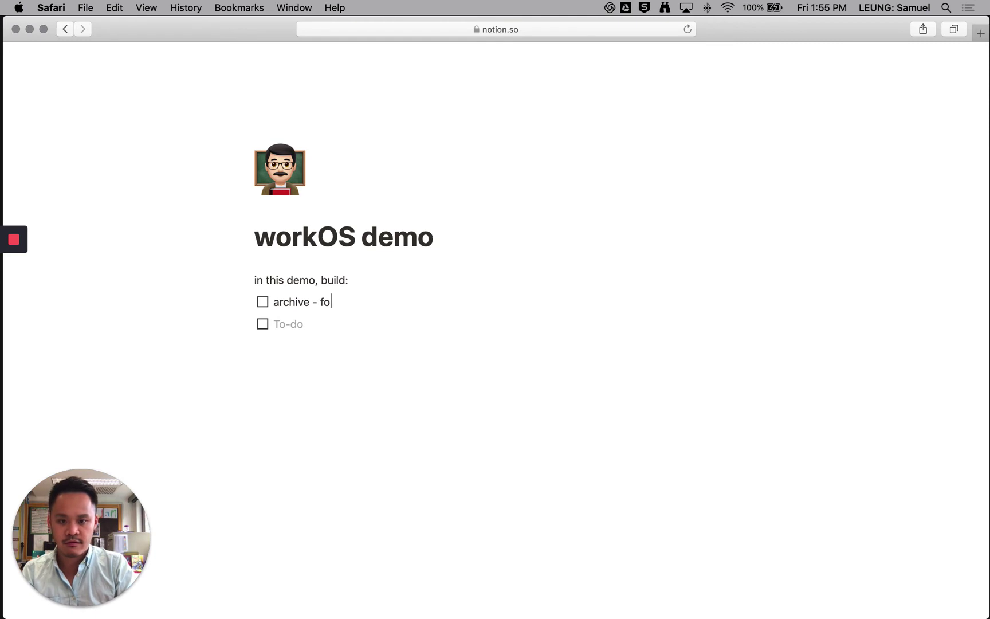
text(r days)
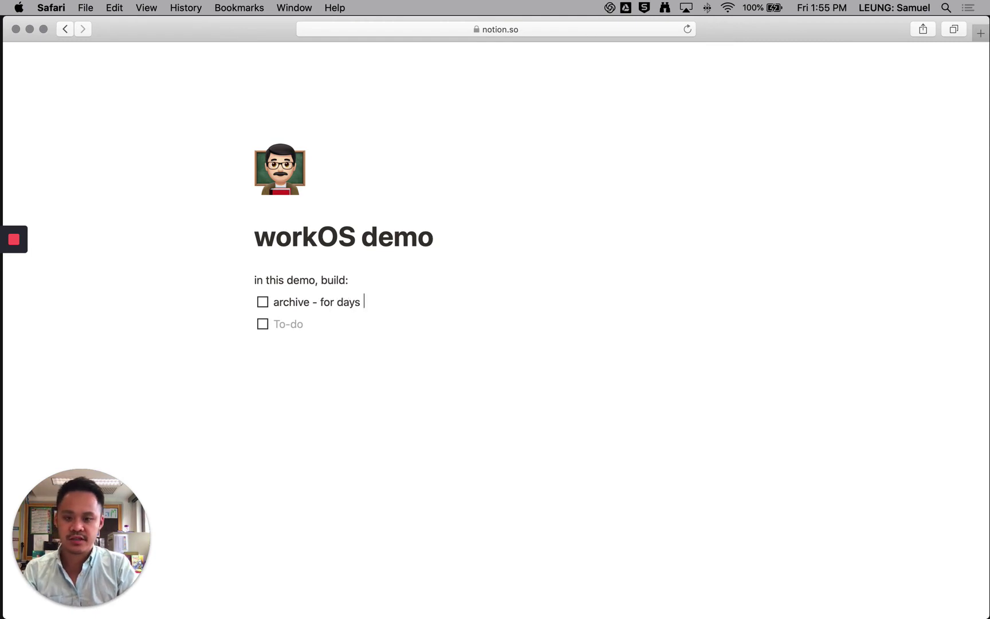
text( I'm done with)
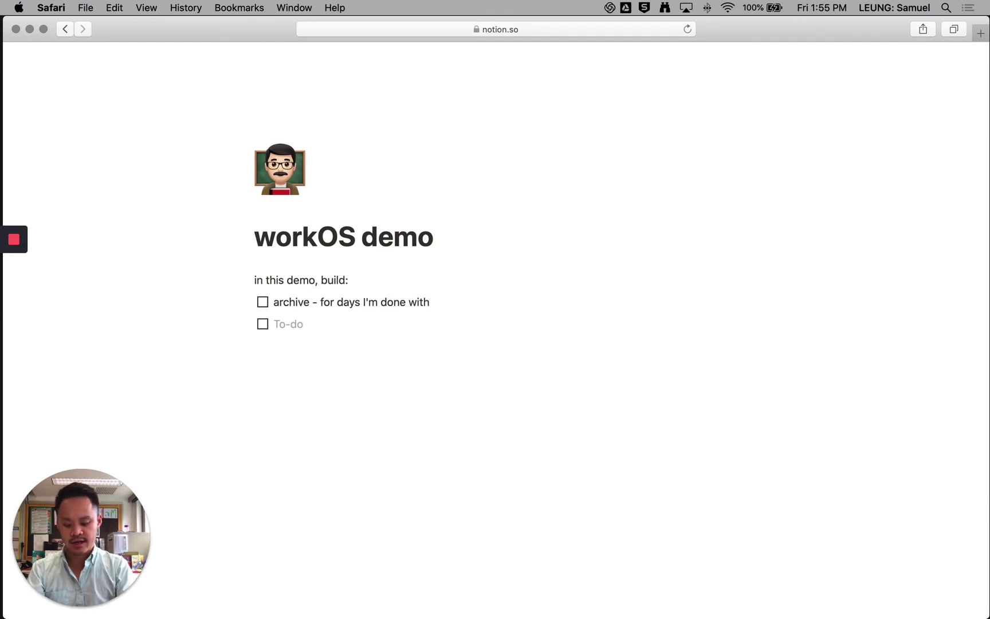
text(template block)
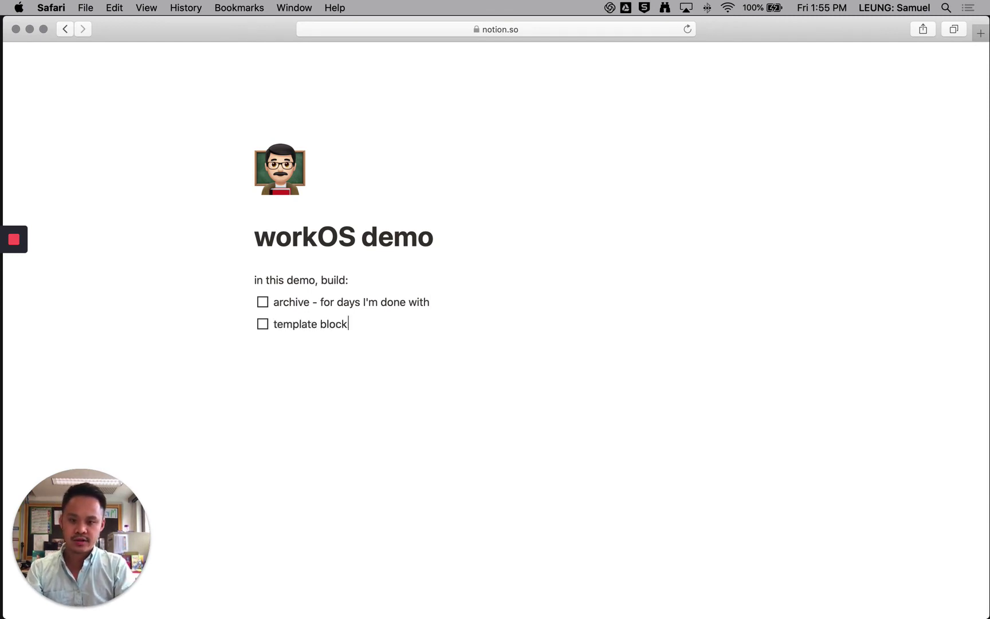
text(s (for daily )
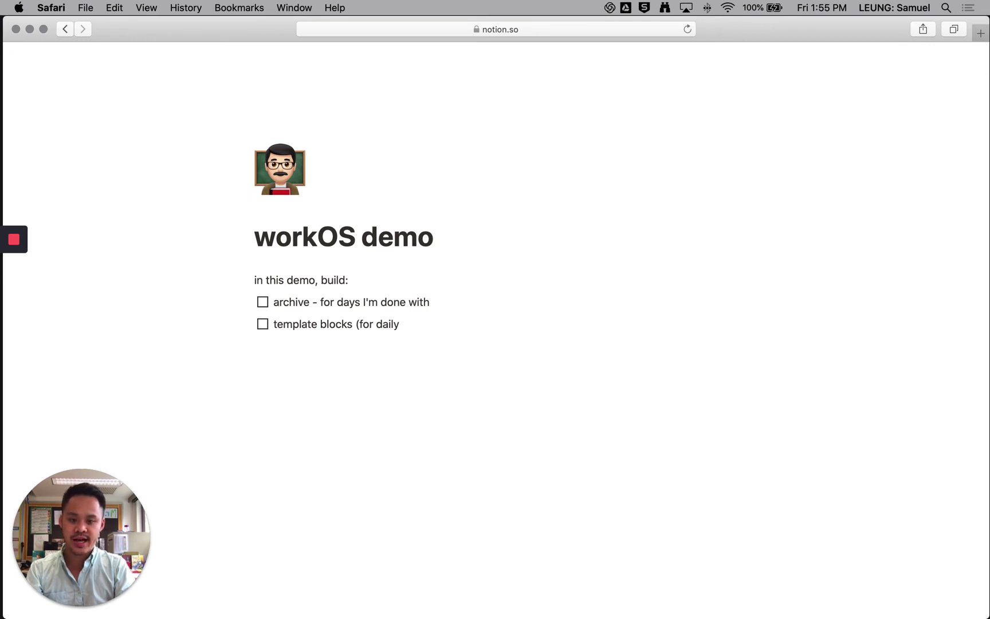
text(tasks)
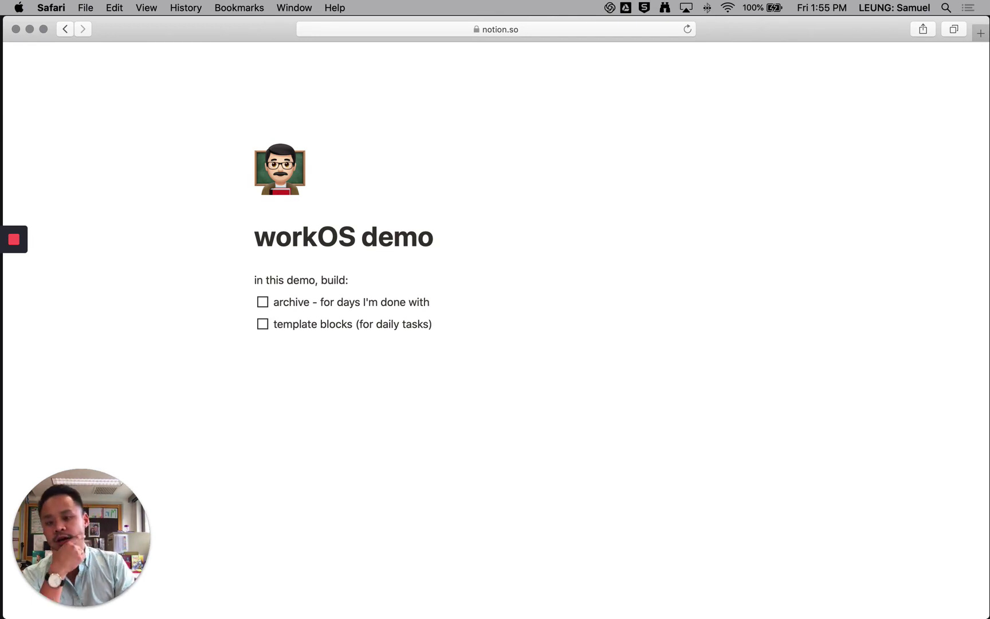
key(Return)
key(BackSpace)
key(Return)
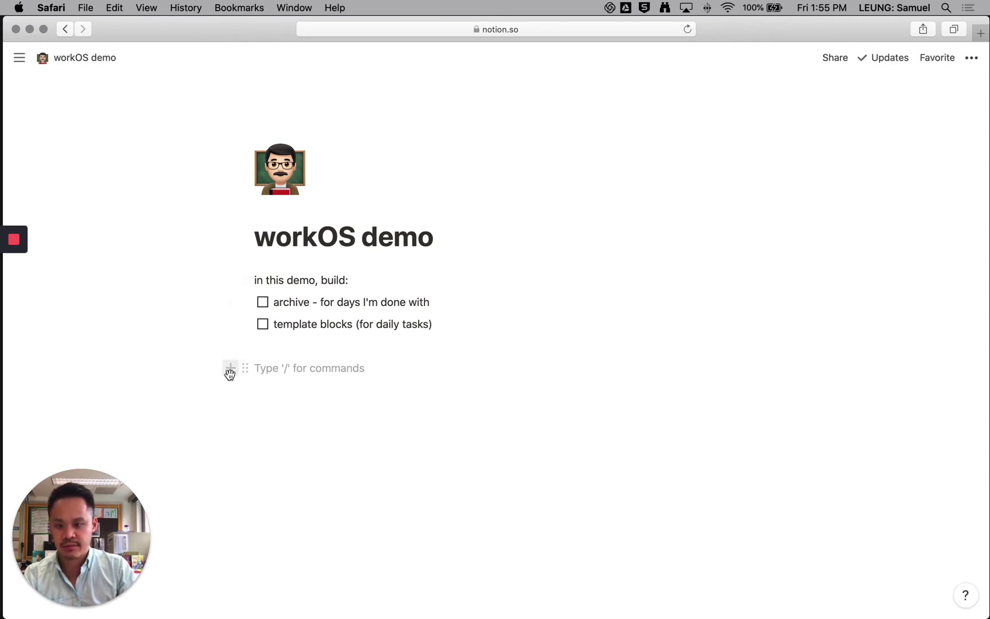
Insert a sub-page titled 'daily archive' below the to-dos, then return to workOS demo.
click(230, 370)
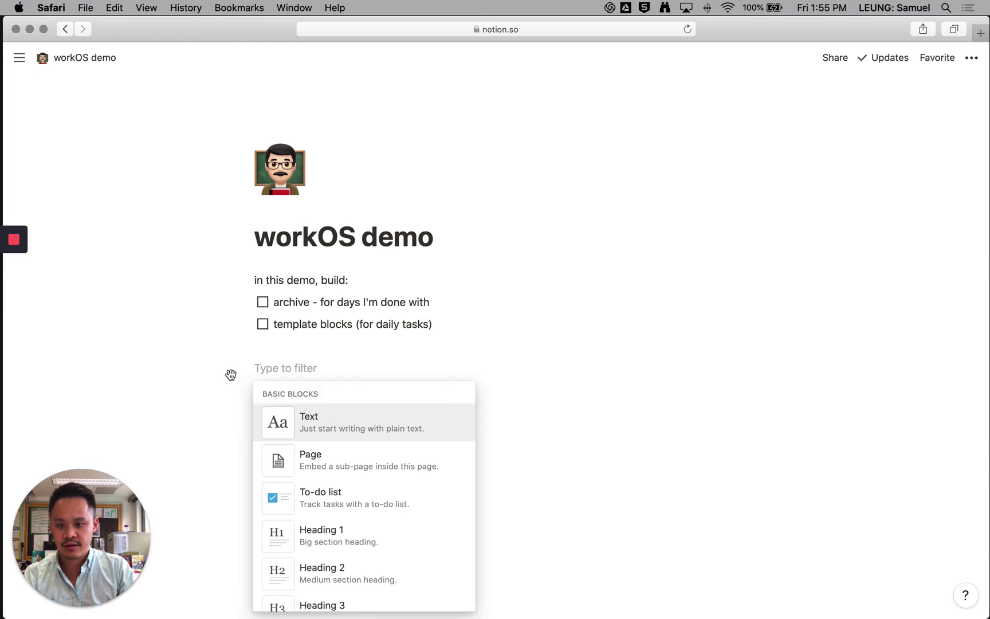
click(320, 463)
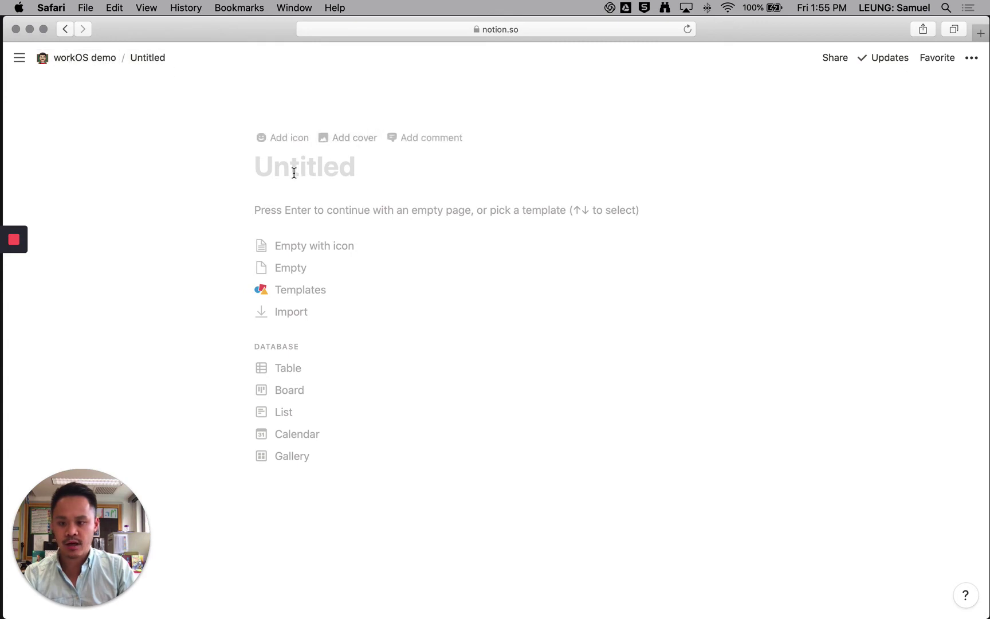
text(archive)
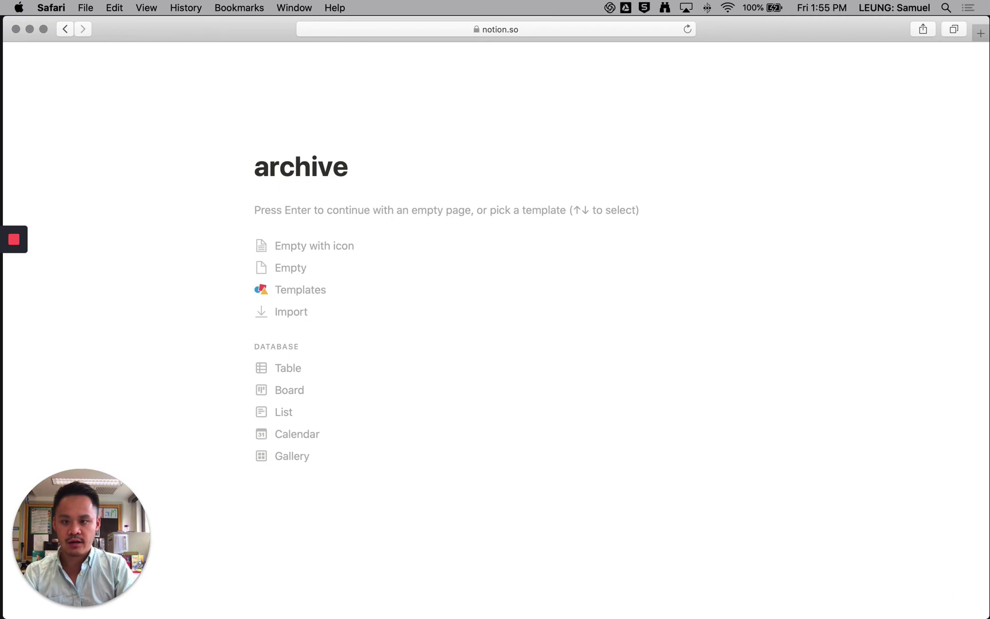
key(super+a)
text(daily archive)
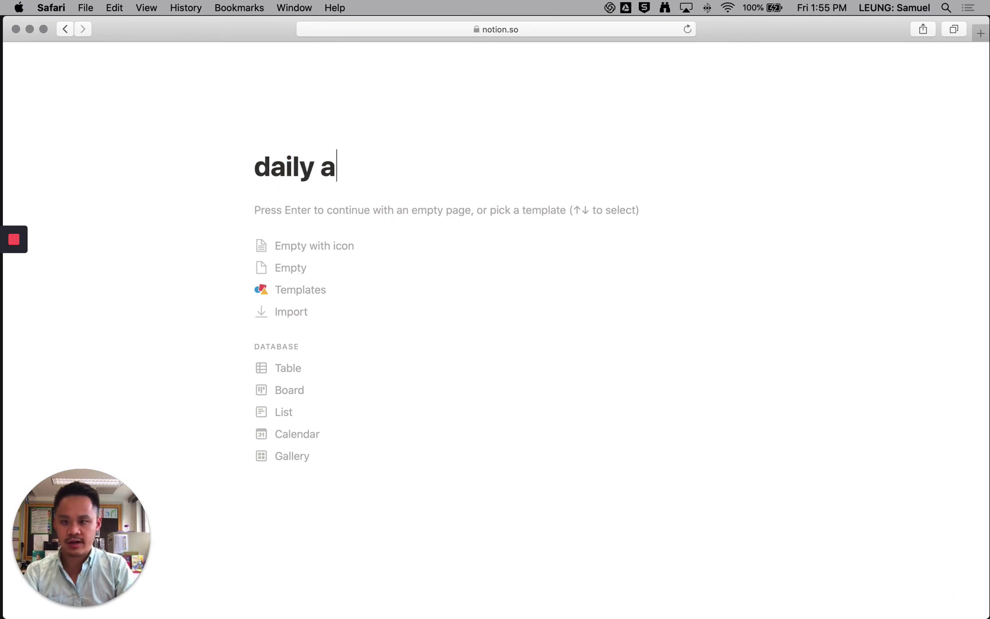
click(314, 210)
click(75, 61)
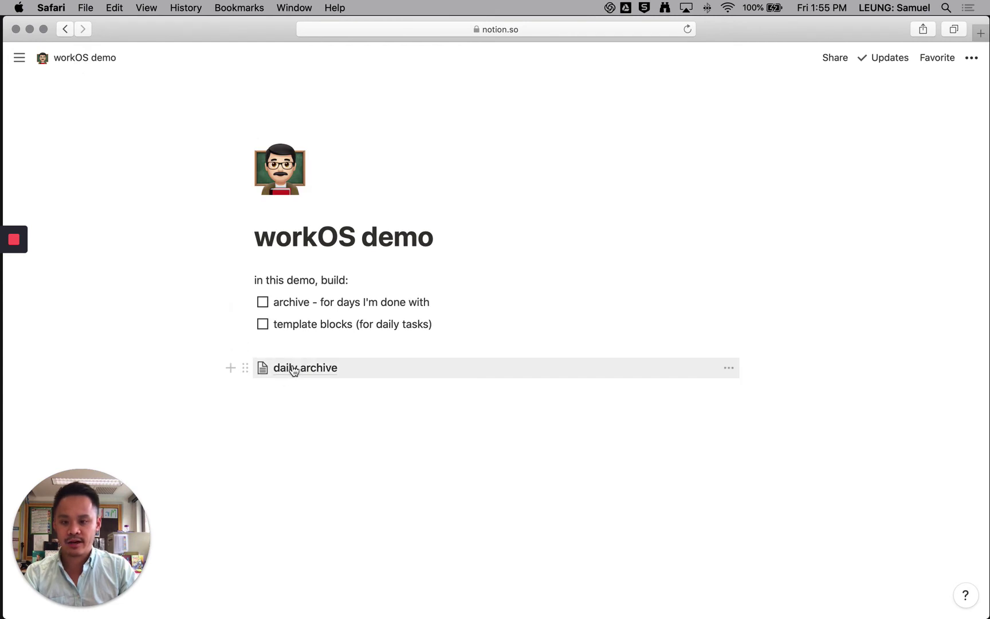
Insert a Template button block from the / menu's Advanced blocks below daily archive.
click(313, 385)
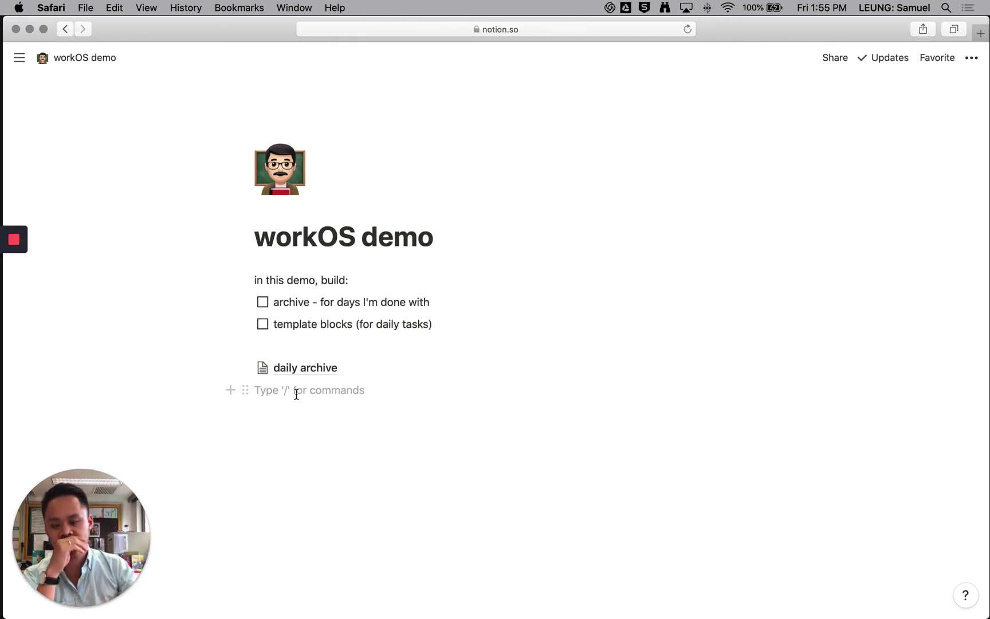
click(232, 391)
scroll(377, 267, down, 5)
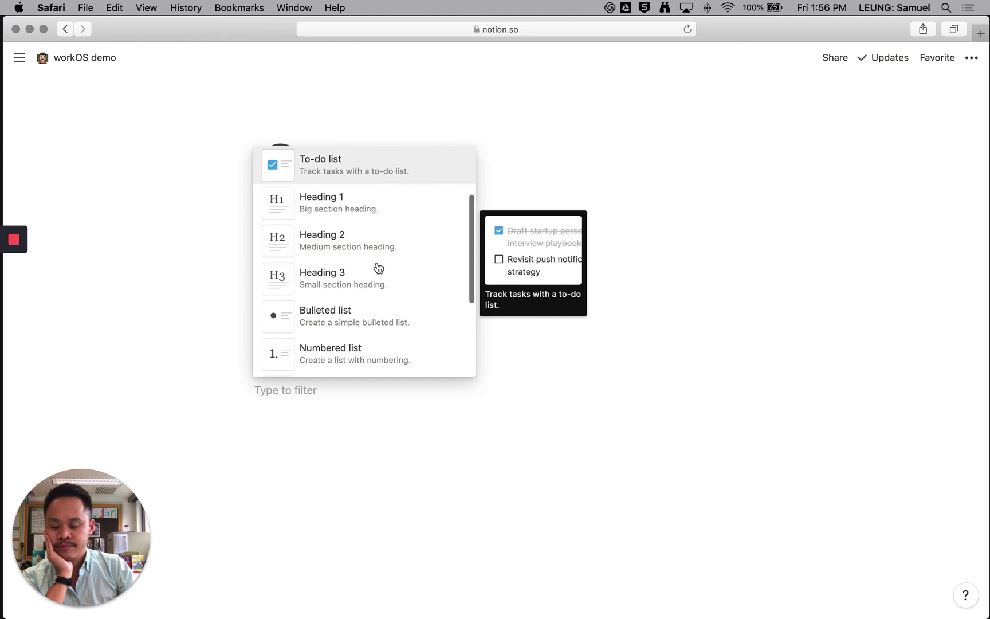
scroll(377, 268, down, 2)
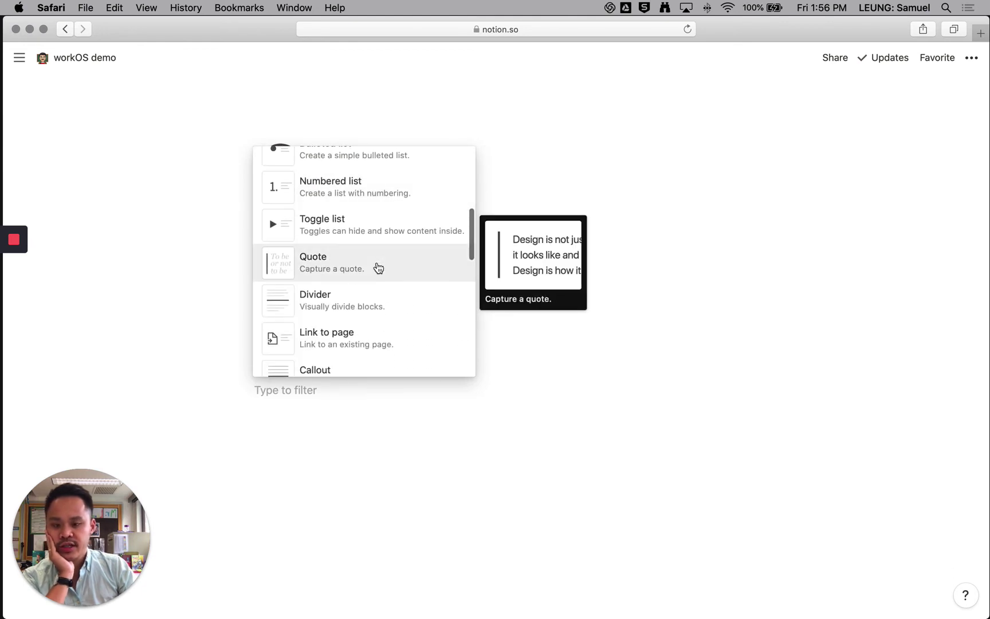
key(Escape)
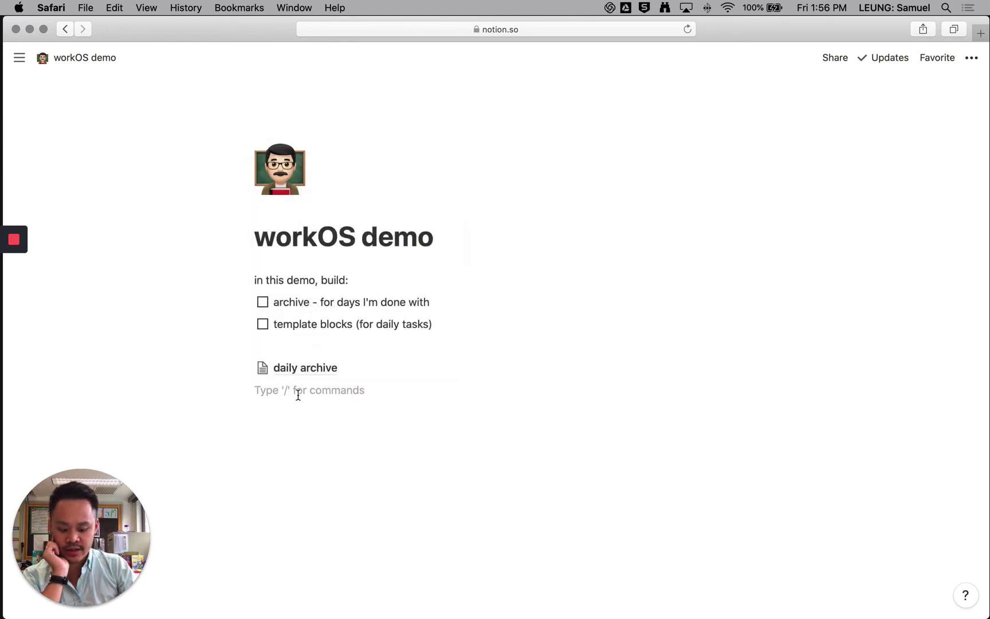
text(/)
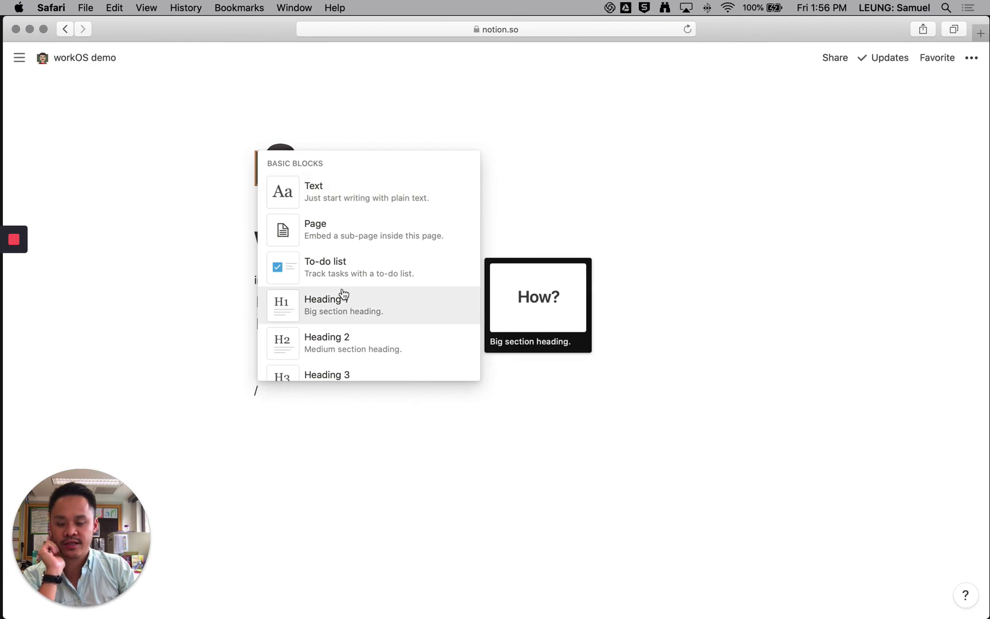
scroll(344, 294, down, 20)
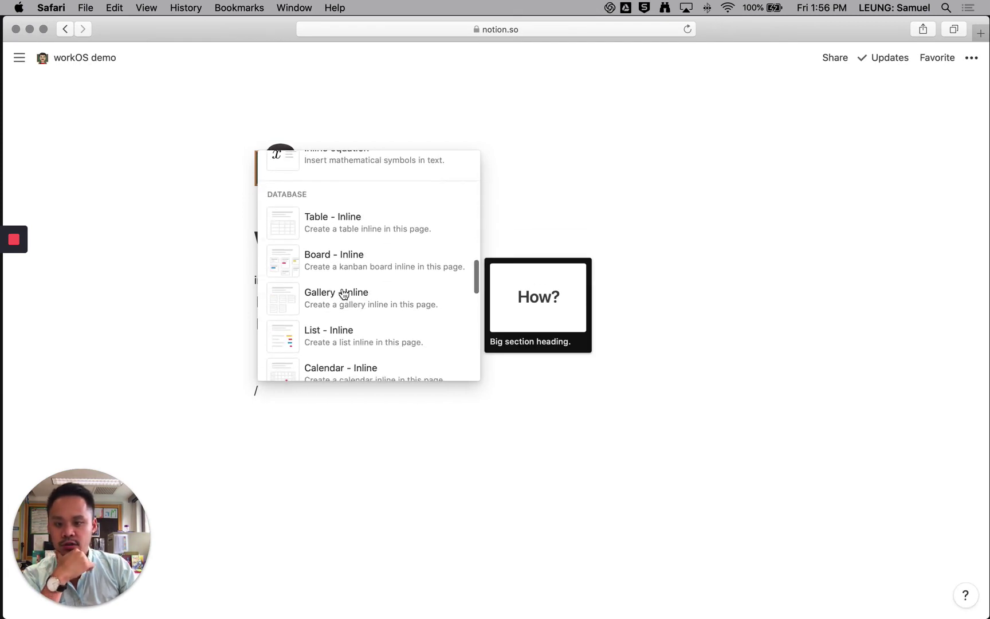
scroll(344, 294, down, 15)
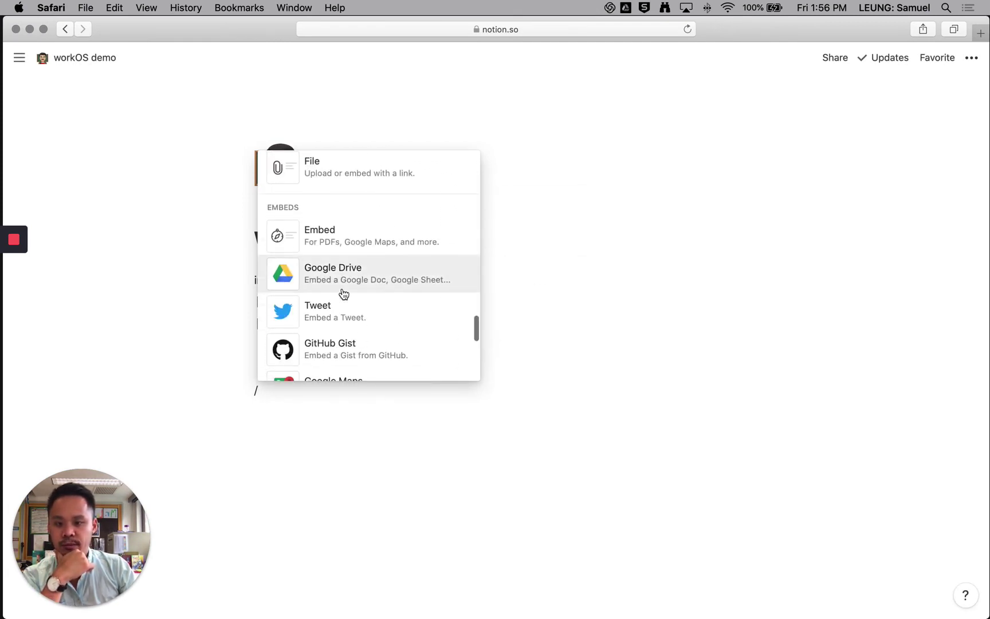
scroll(344, 294, down, 12)
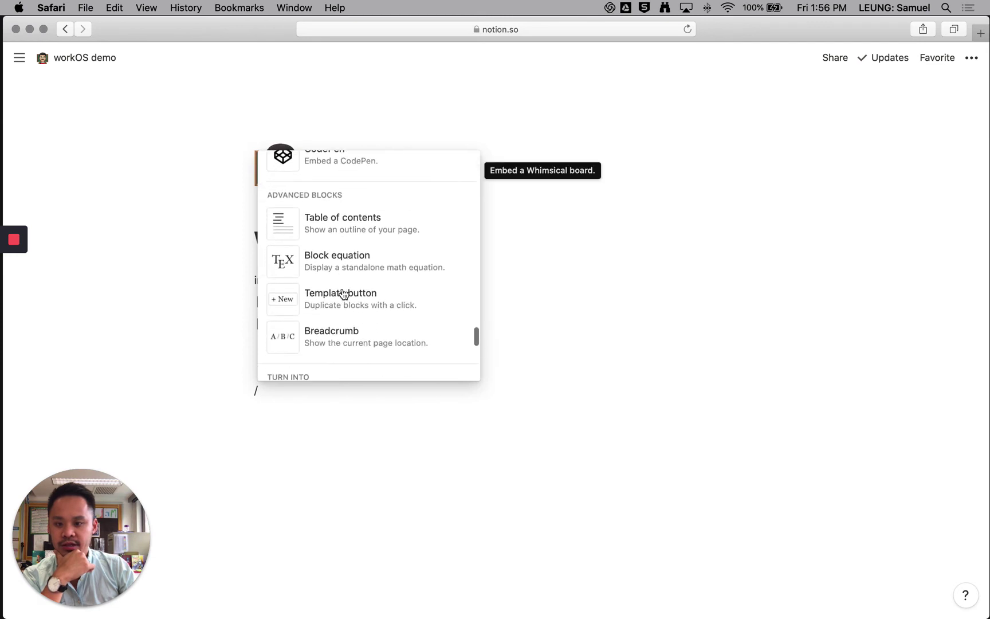
click(387, 280)
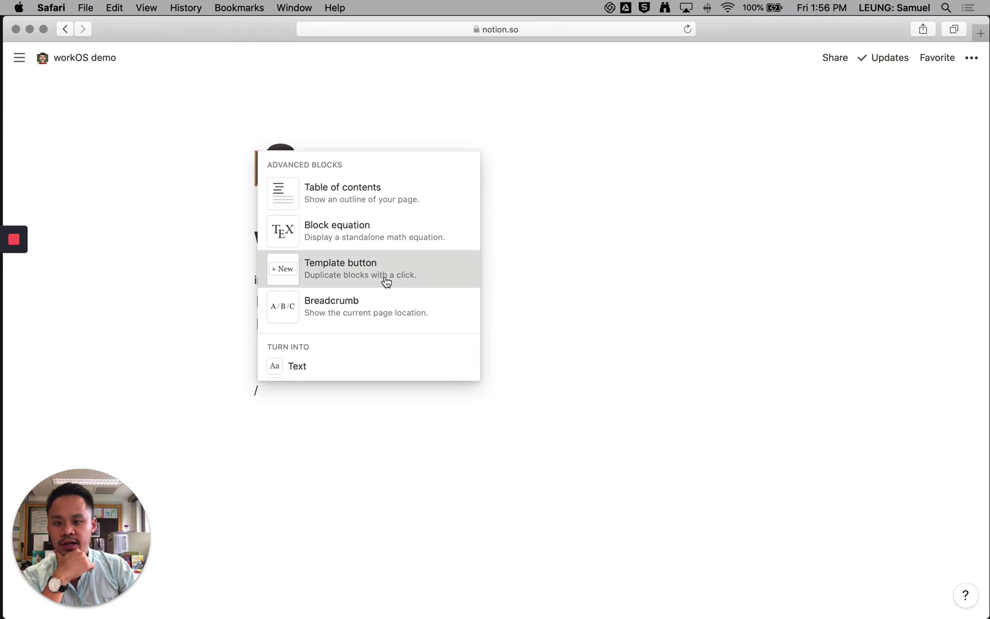
Replace the default 'Add a new to-do' button name with 'new day of online learning'.
scroll(390, 441, down, 5)
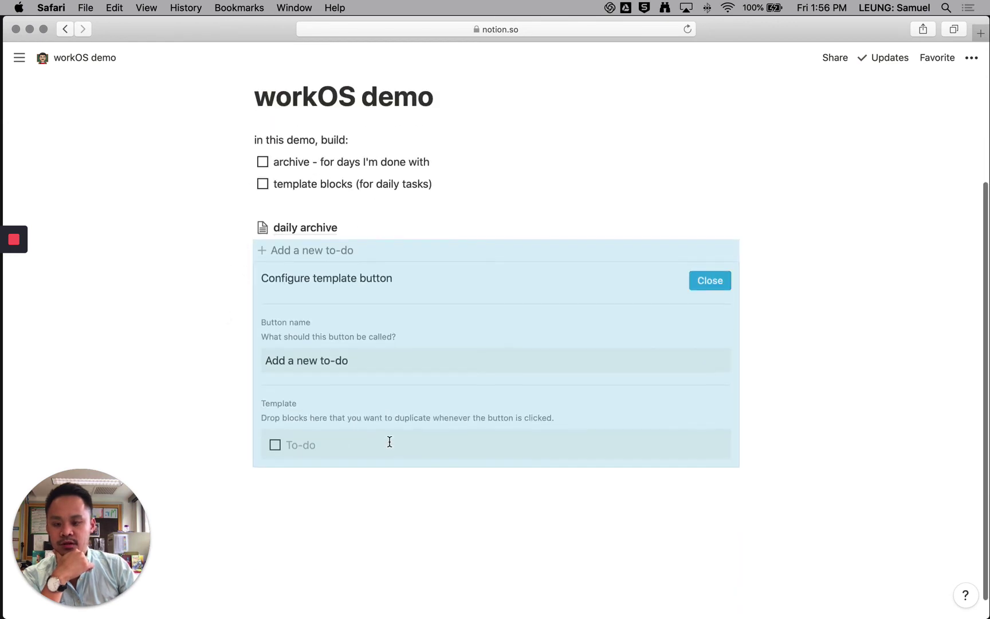
click(407, 365)
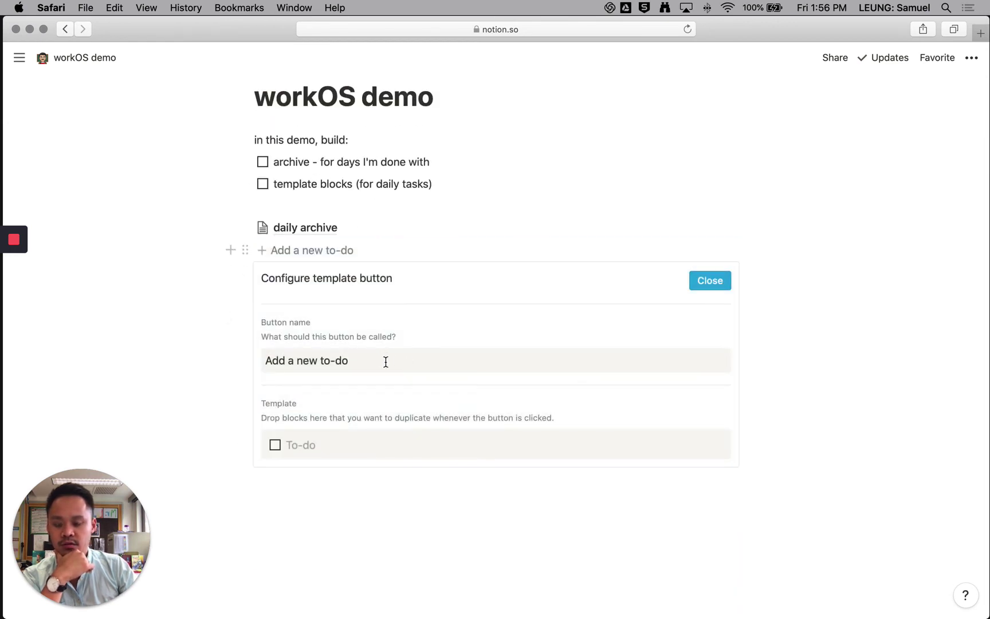
drag(384, 361, 265, 361)
click(304, 447)
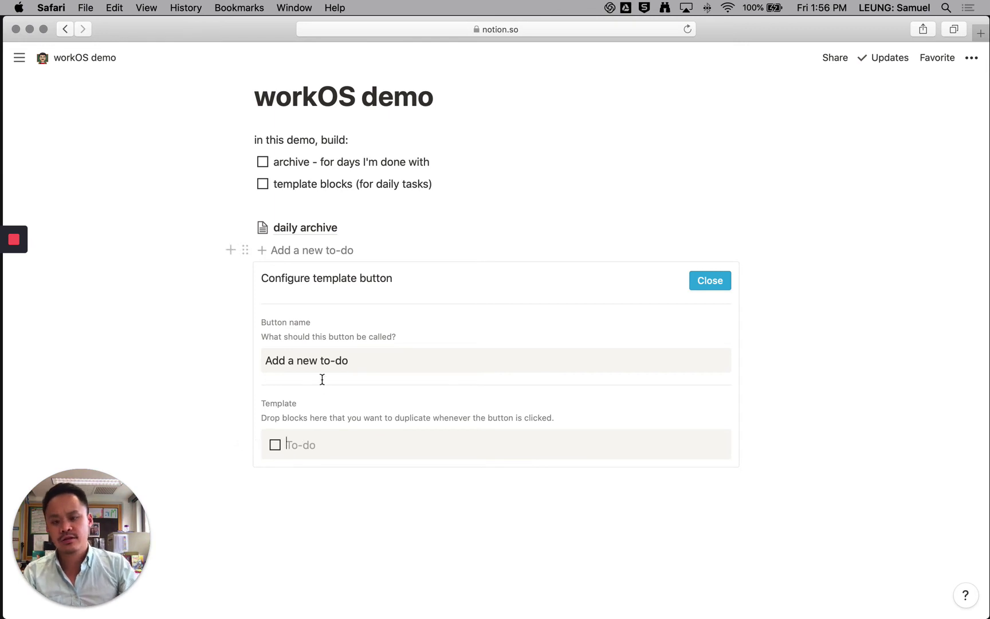
click(318, 361)
key(super+a)
text(a)
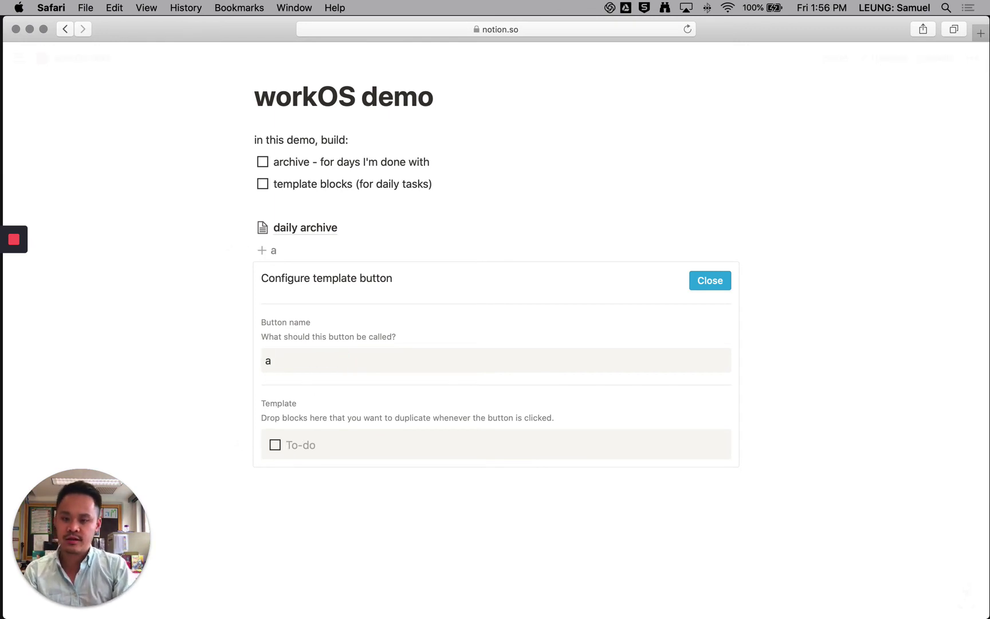
key(BackSpace)
text(new day)
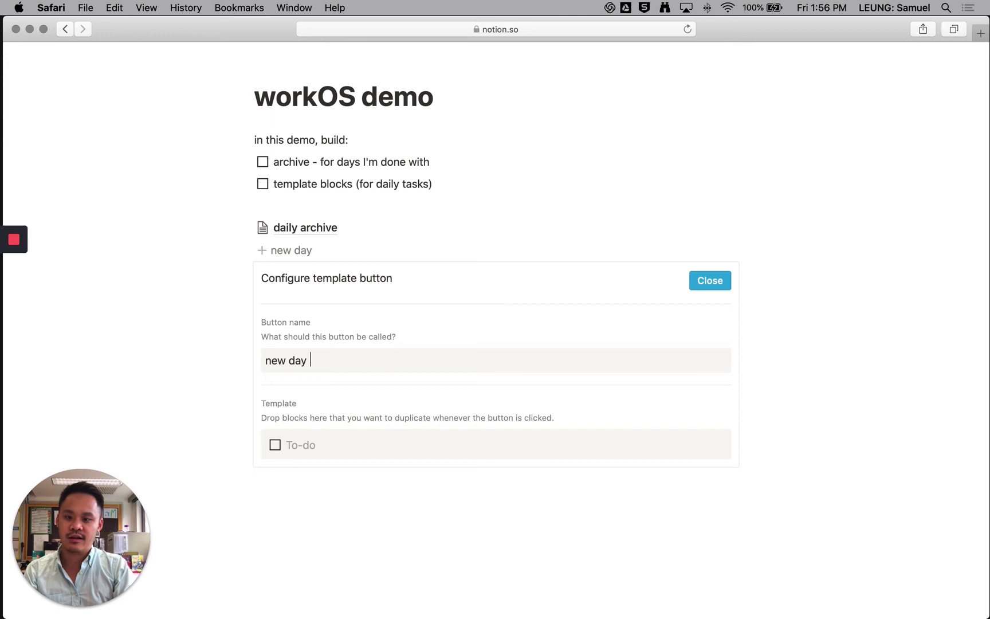
text( of online learning)
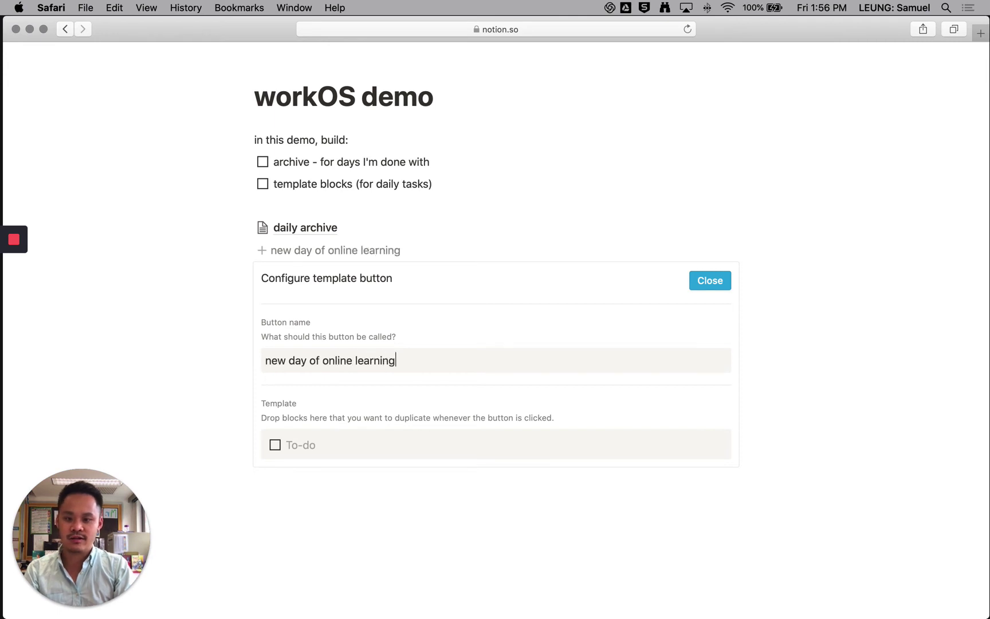
click(302, 444)
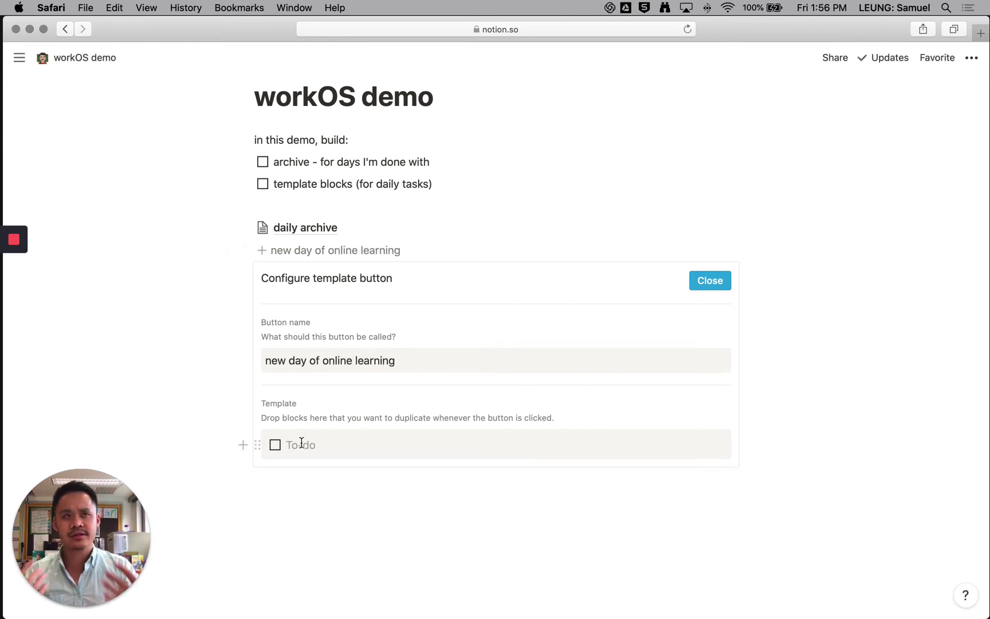
Add a Student Engagement section with 'emails' and 'give feedback' to-dos to the template.
key(BackSpace)
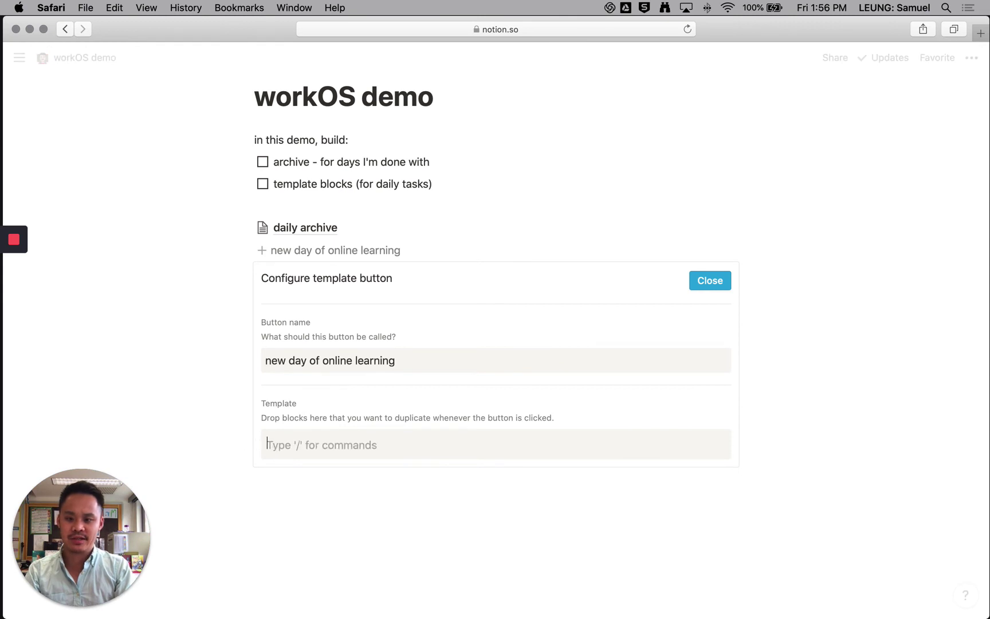
text(Stdue)
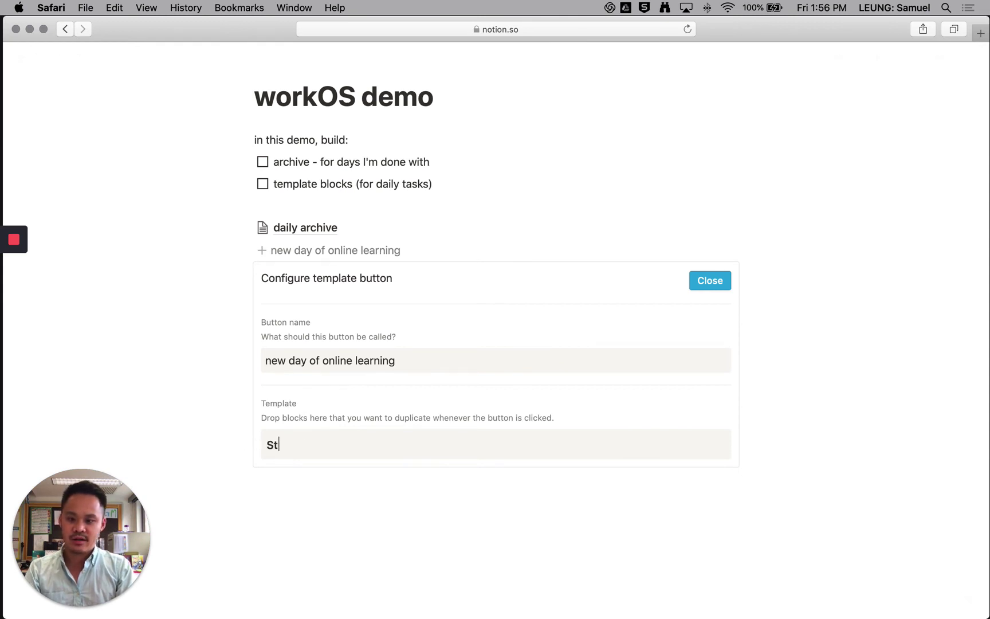
key(BackSpace)
key(BackSpace)
key(BackSpace)
text(udent Engagement)
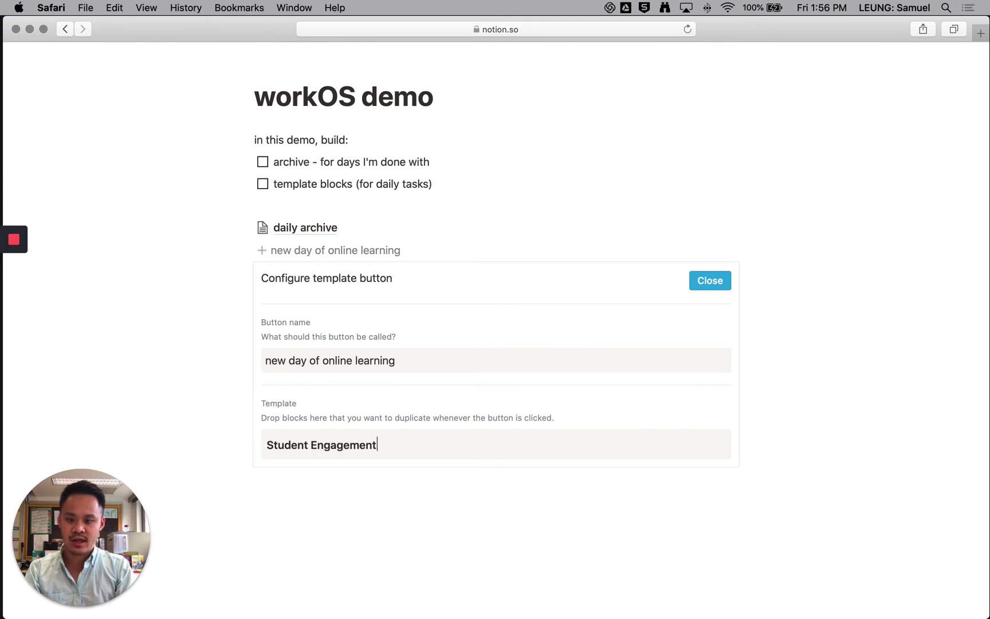
key(Return)
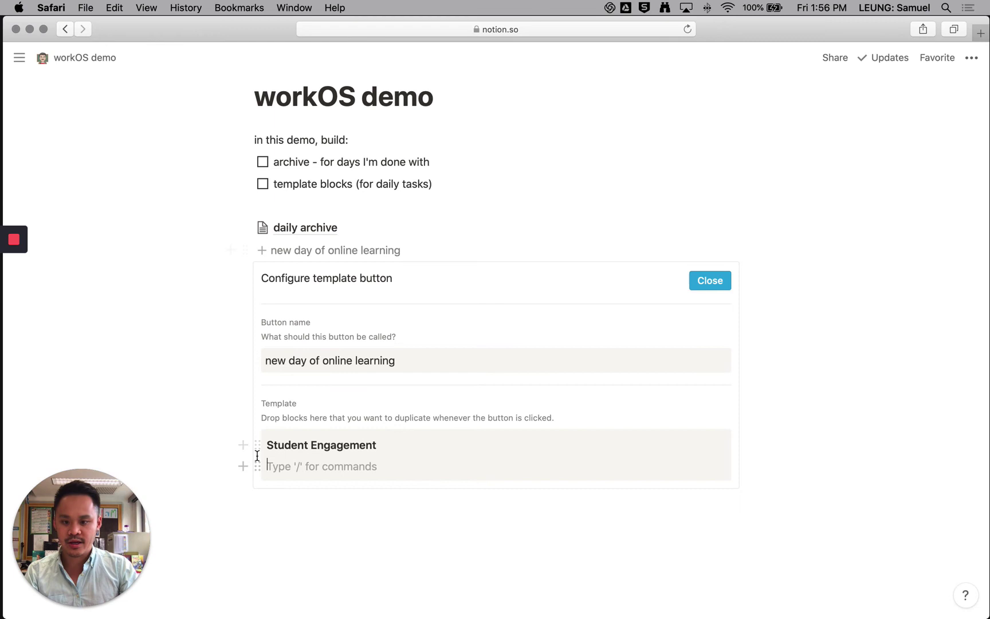
text([])
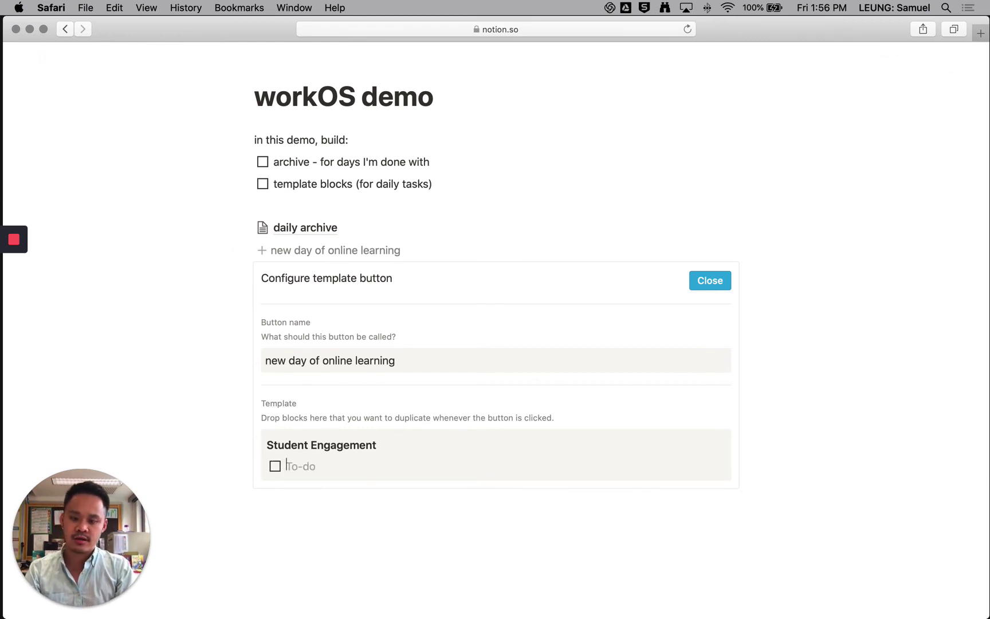
text(email)
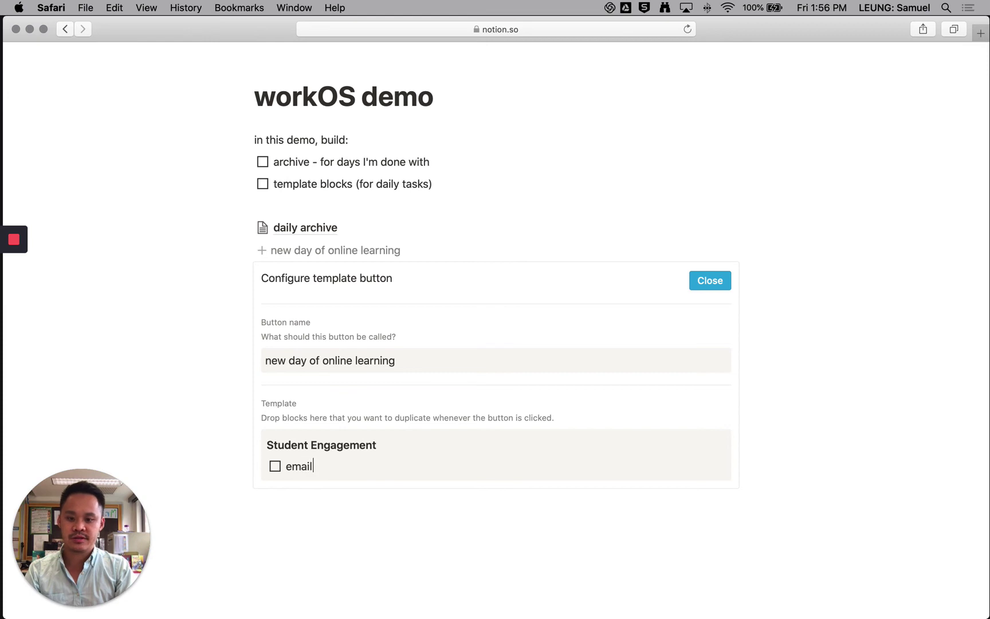
text(s)
key(Return)
text(give)
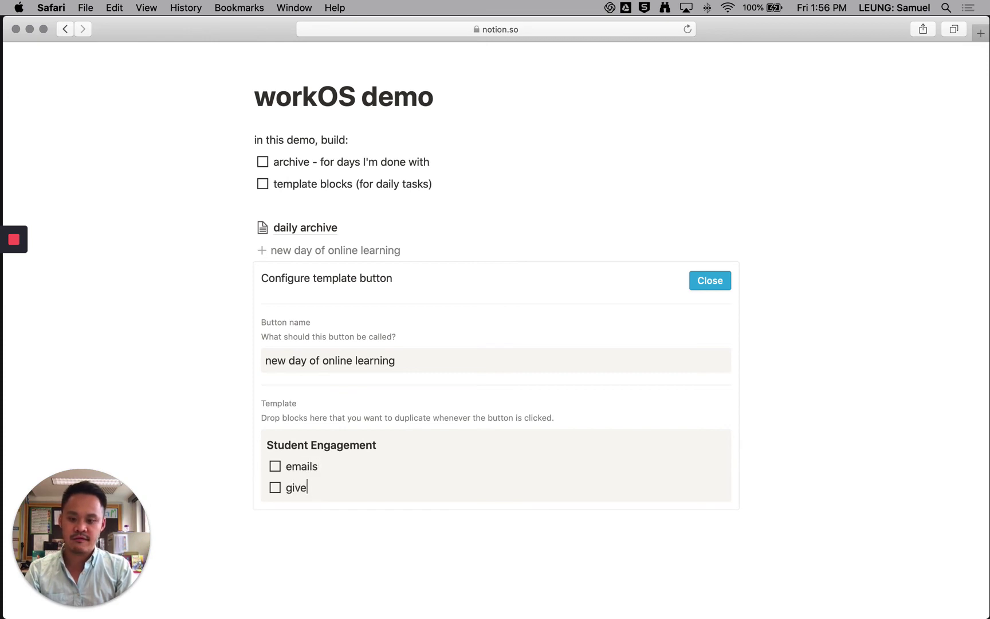
text( feedback)
key(Return)
text(')
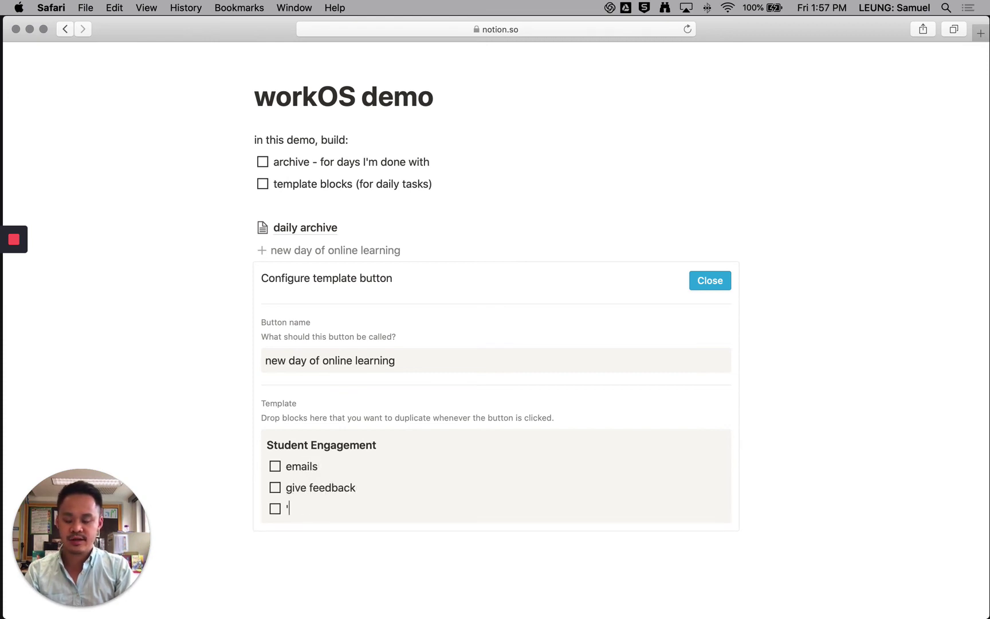
key(BackSpace)
key(BackSpace)
Add a Planning section with a 'make tomorrow's plans' to-do.
key(Return)
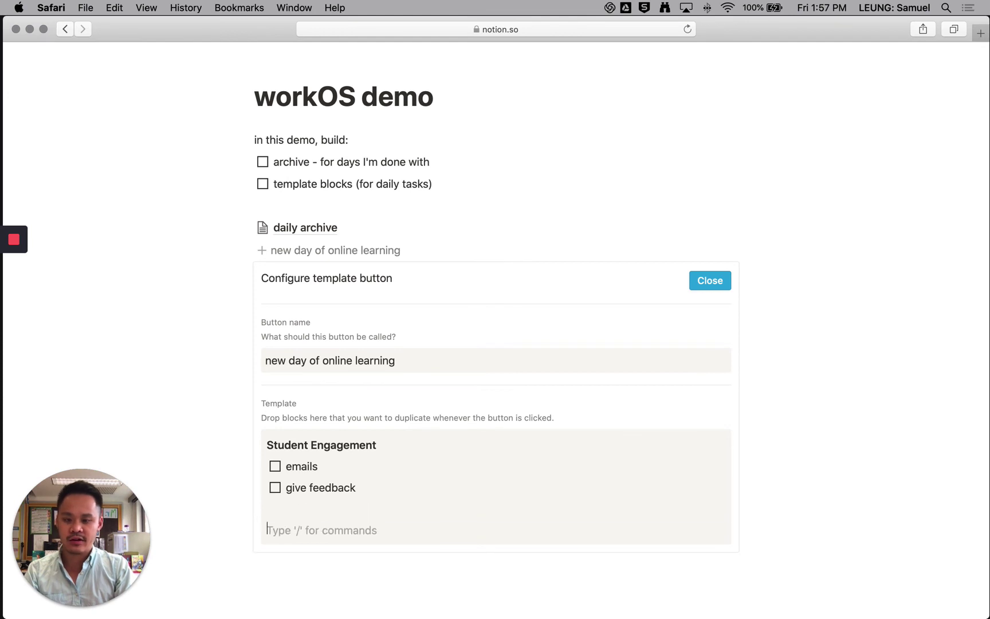
text(P)
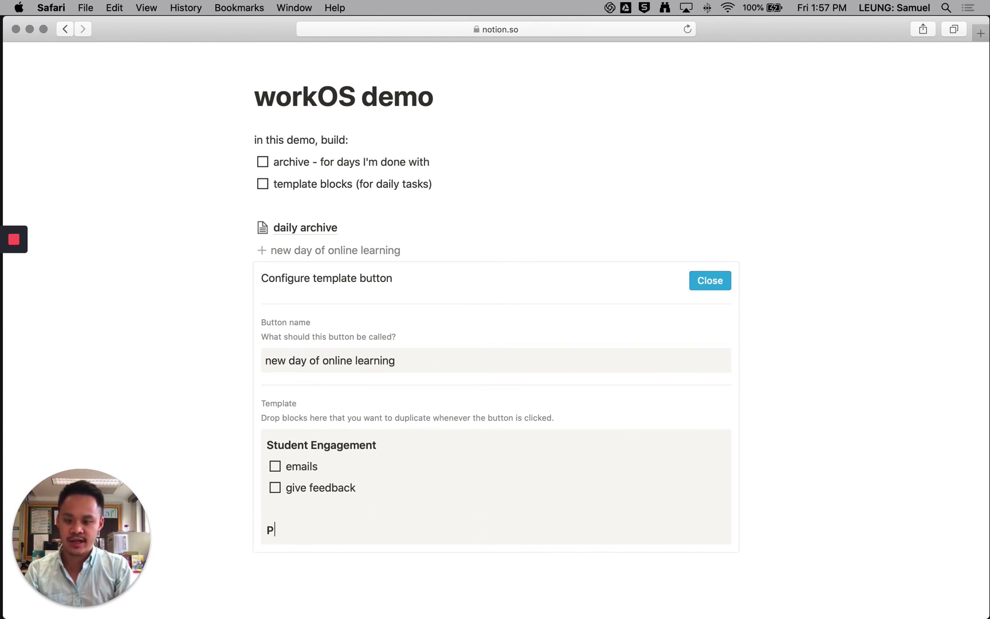
text(lanning)
key(Return)
text([])
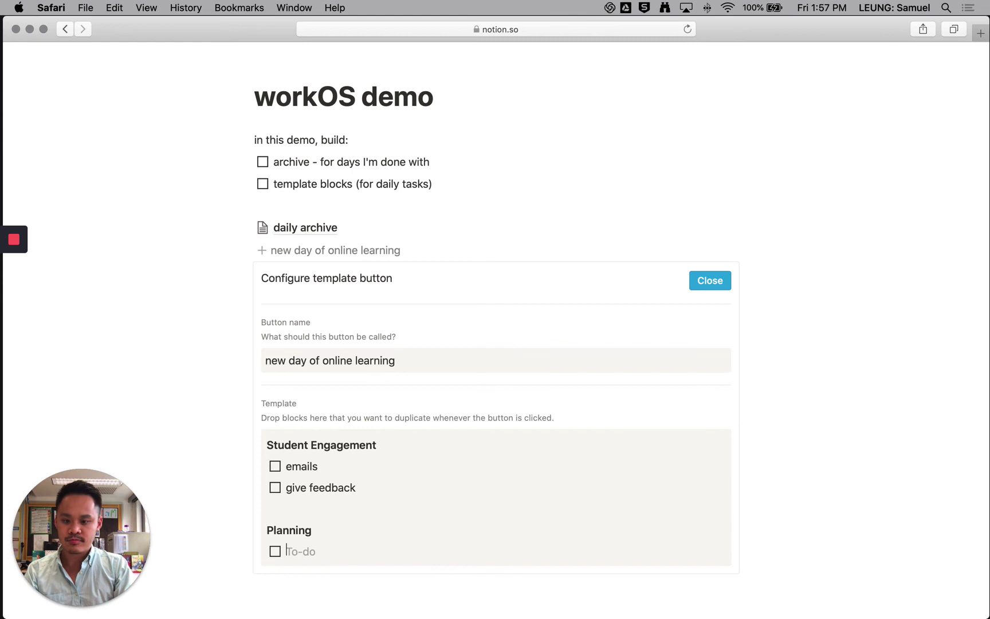
text(make tomorrow')
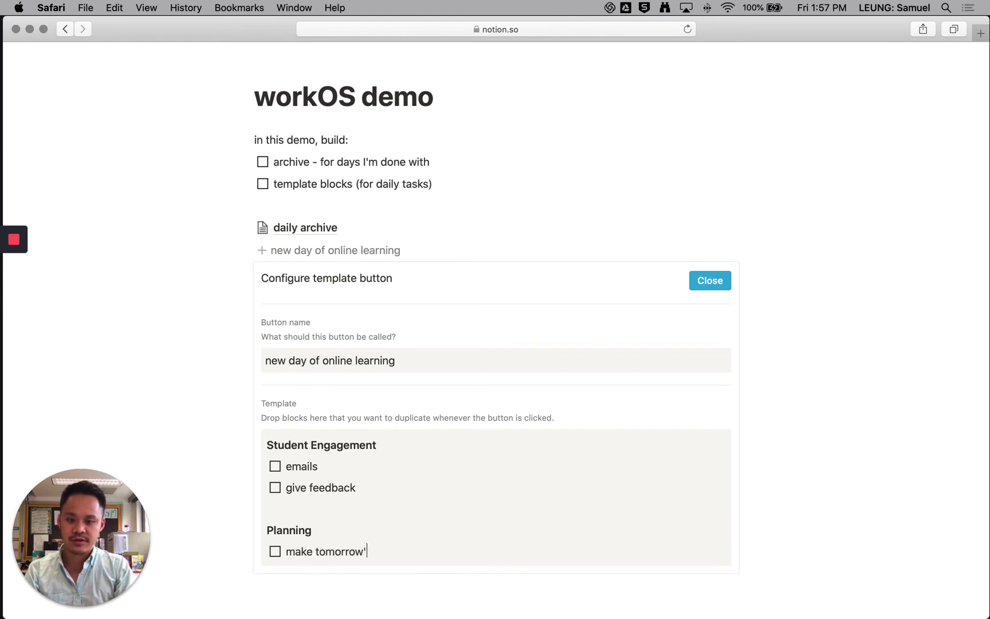
text(s plans)
key(Return)
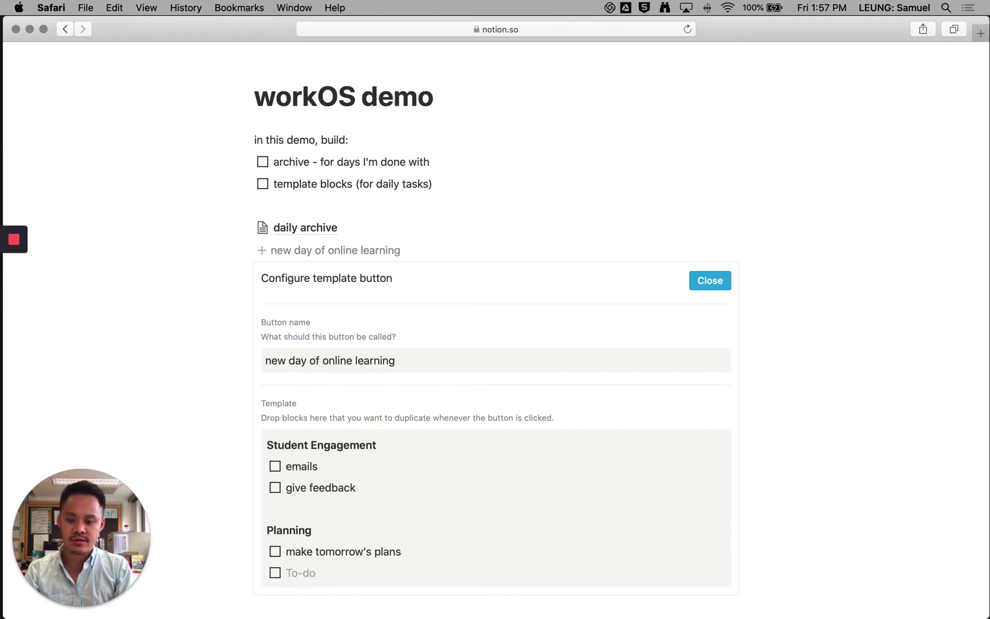
key(Return)
key(Return)
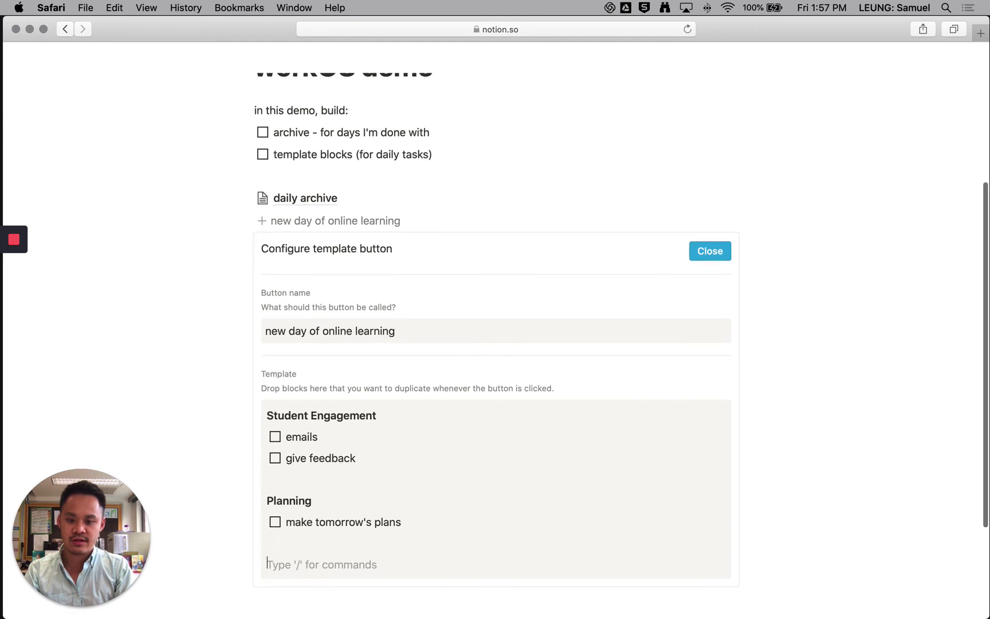
Add a ### Communications heading with a 'parent updates etc' to-do.
text(### Communicatio)
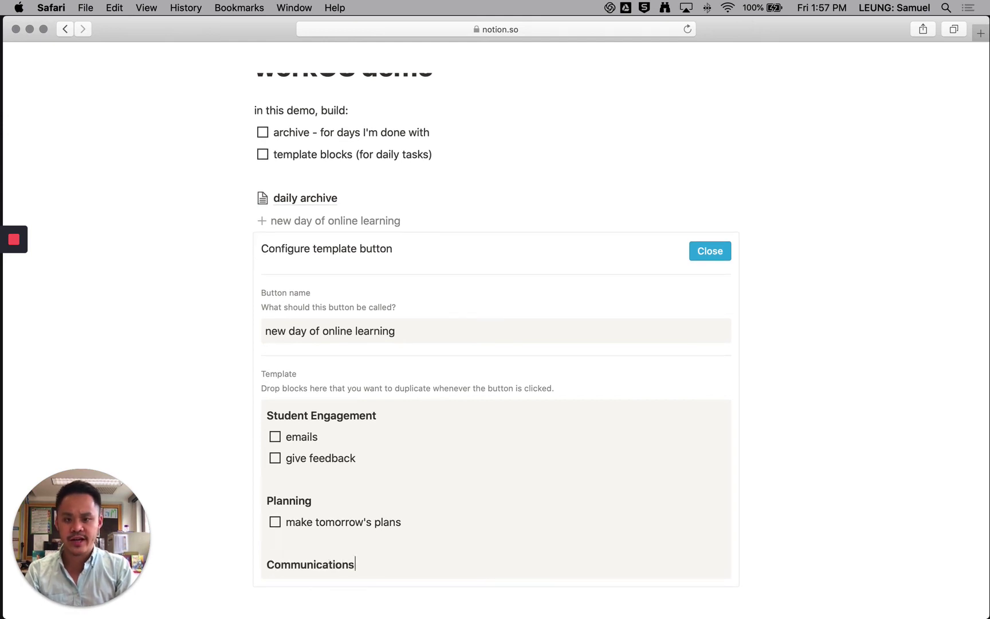
text(ns)
key(Return)
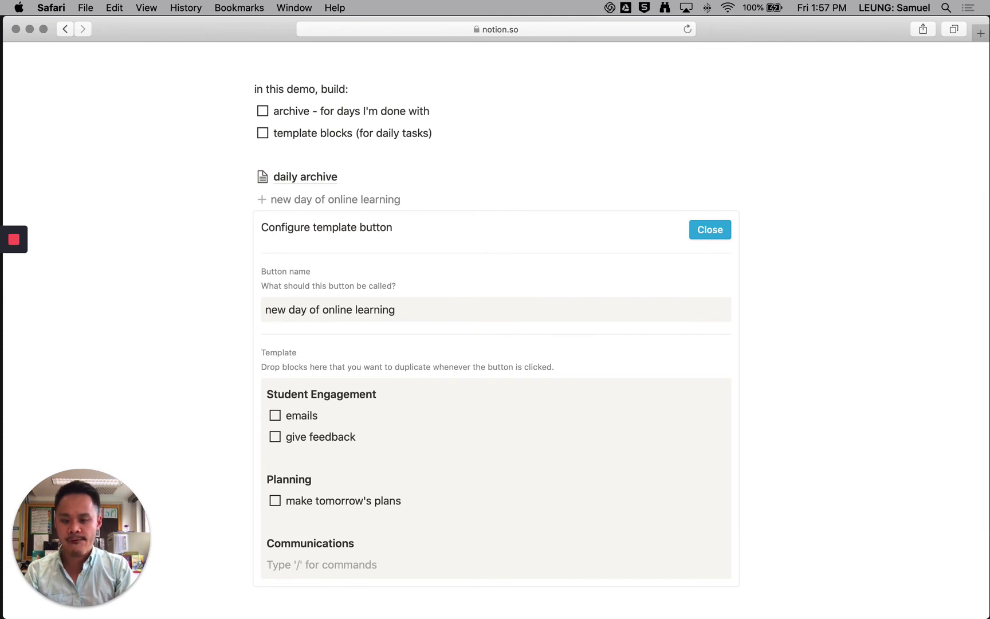
text([] )
text(em)
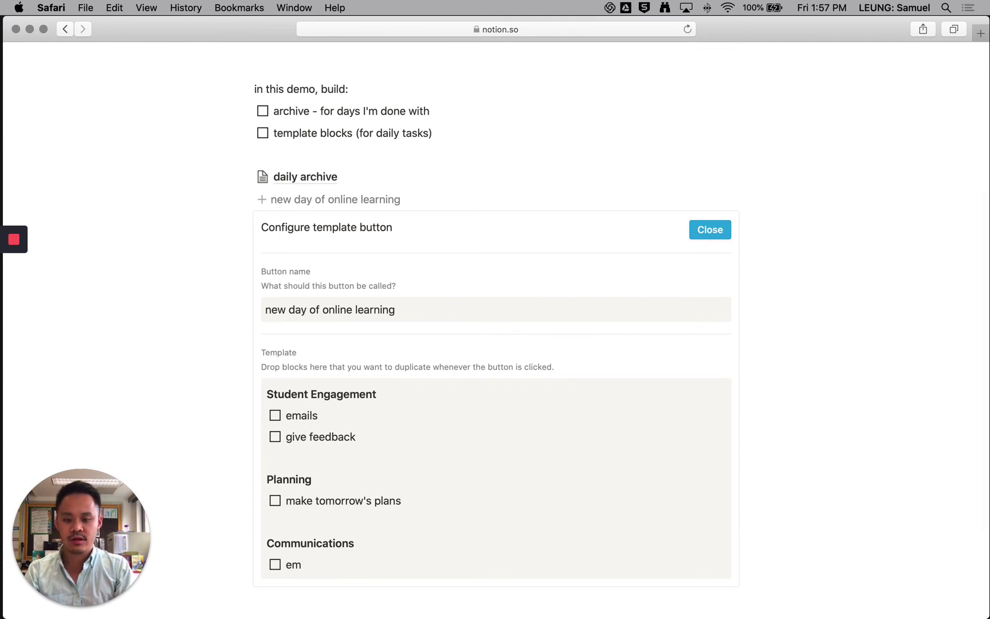
key(BackSpace)
key(BackSpace)
text(parent upda)
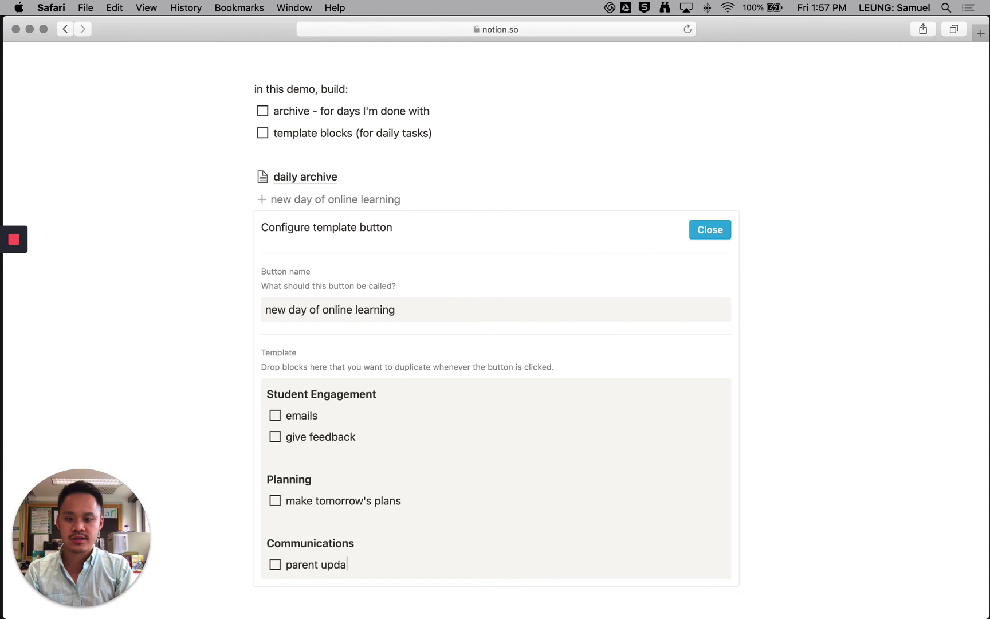
text(tes etc)
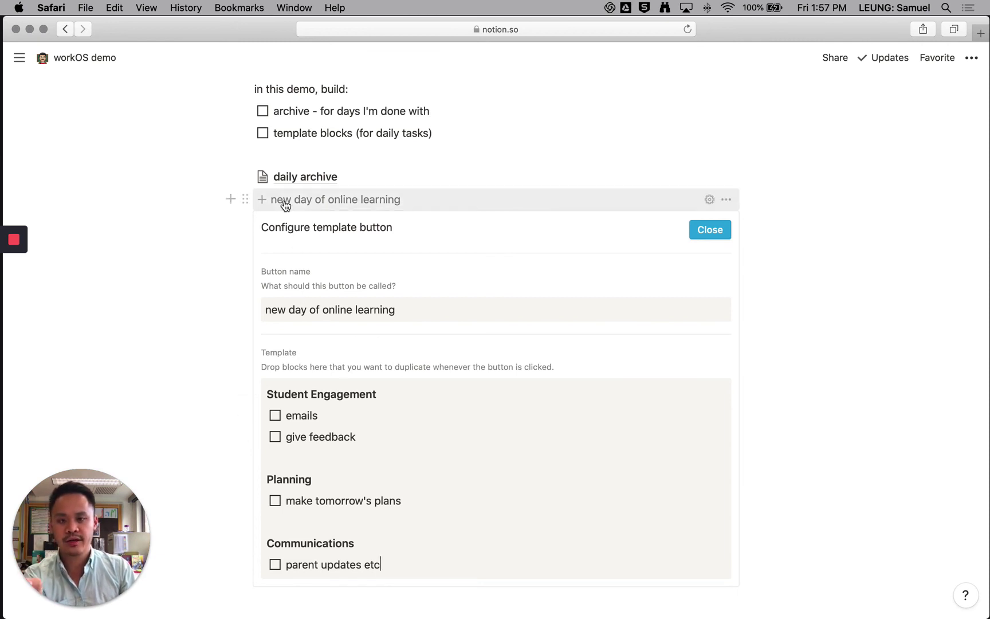
Close the template settings, visit daily archive, and return to workOS demo.
click(708, 234)
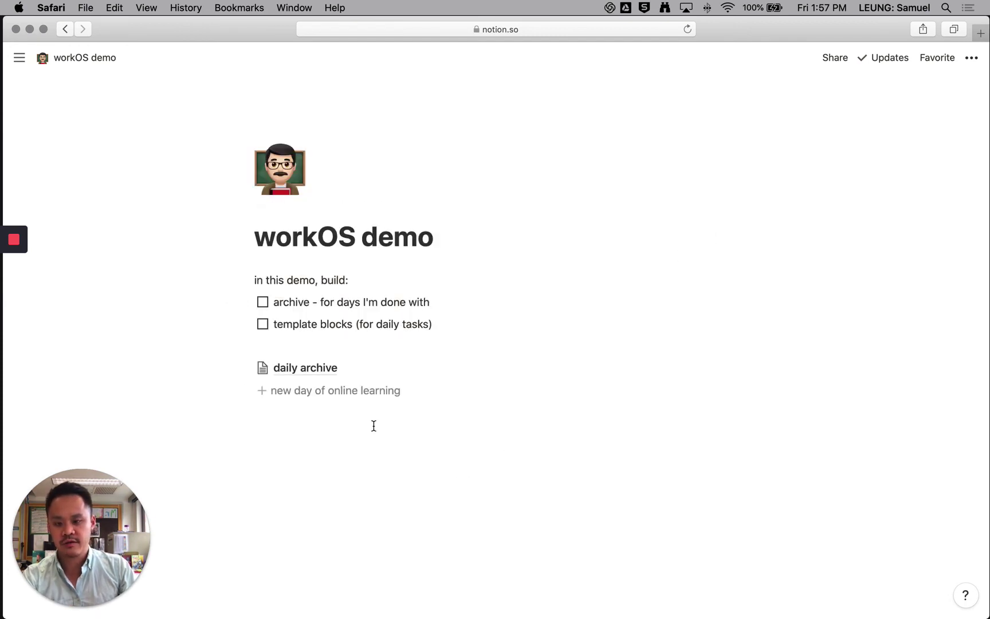
click(311, 371)
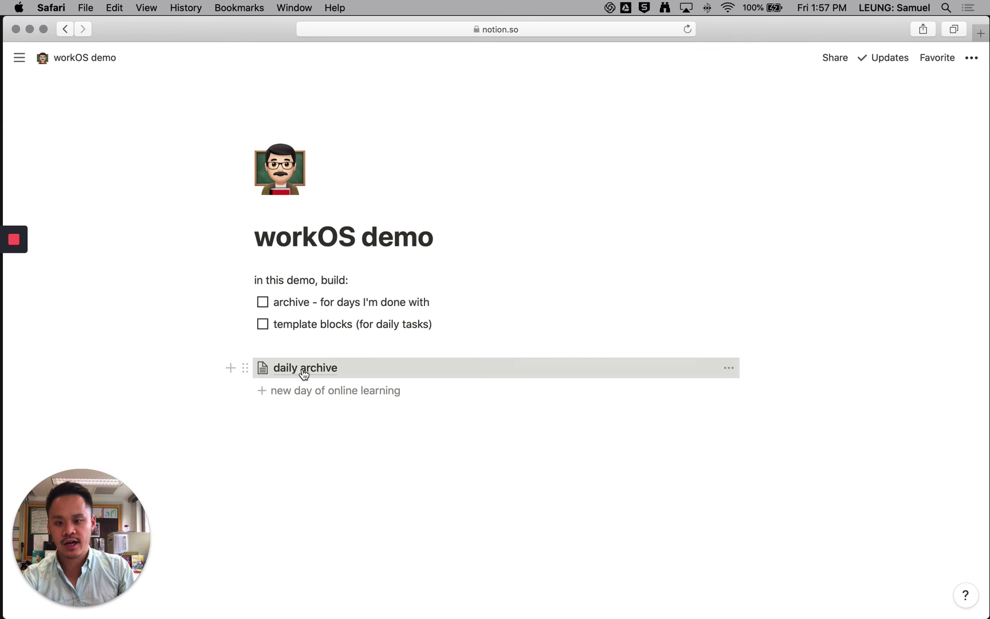
click(80, 58)
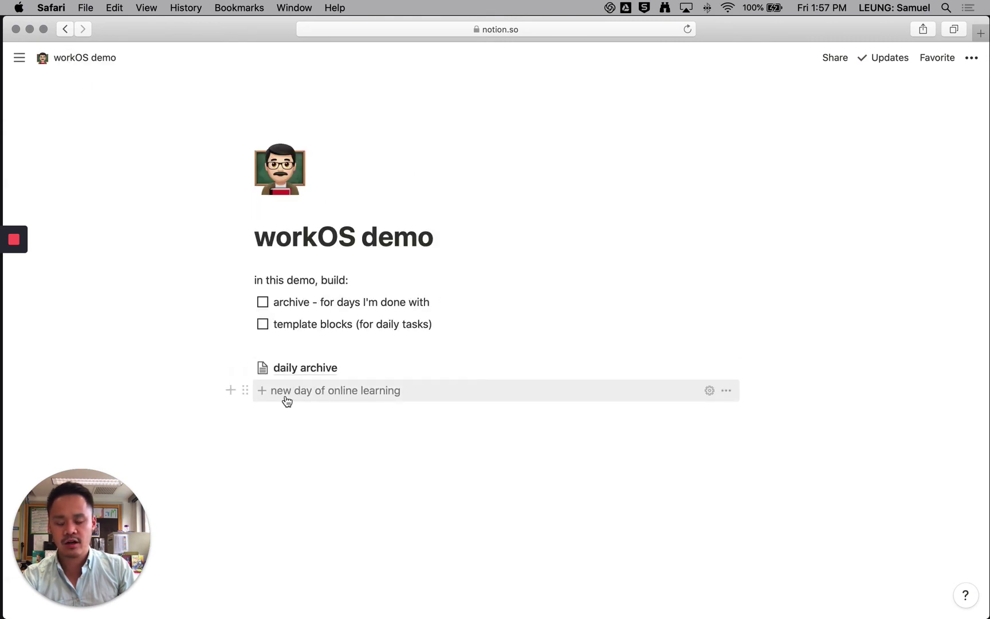
click(264, 396)
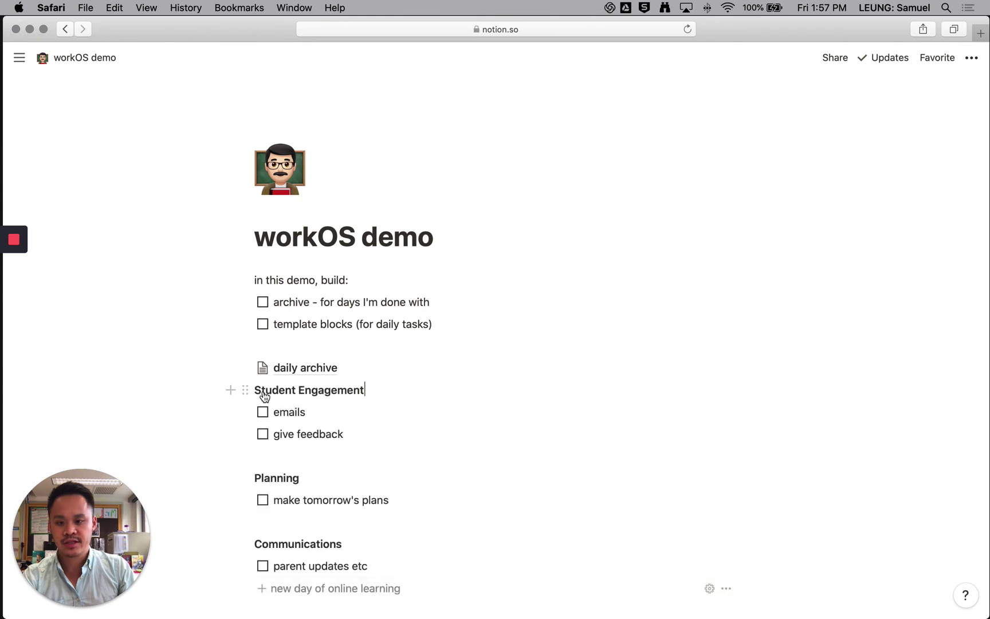
scroll(372, 451, down, 5)
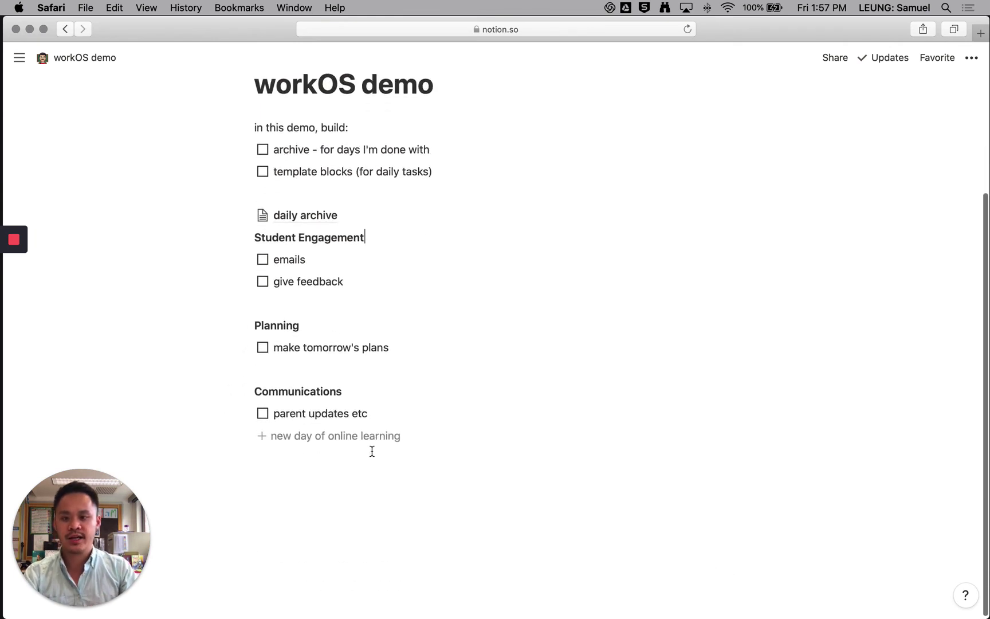
click(261, 261)
click(262, 283)
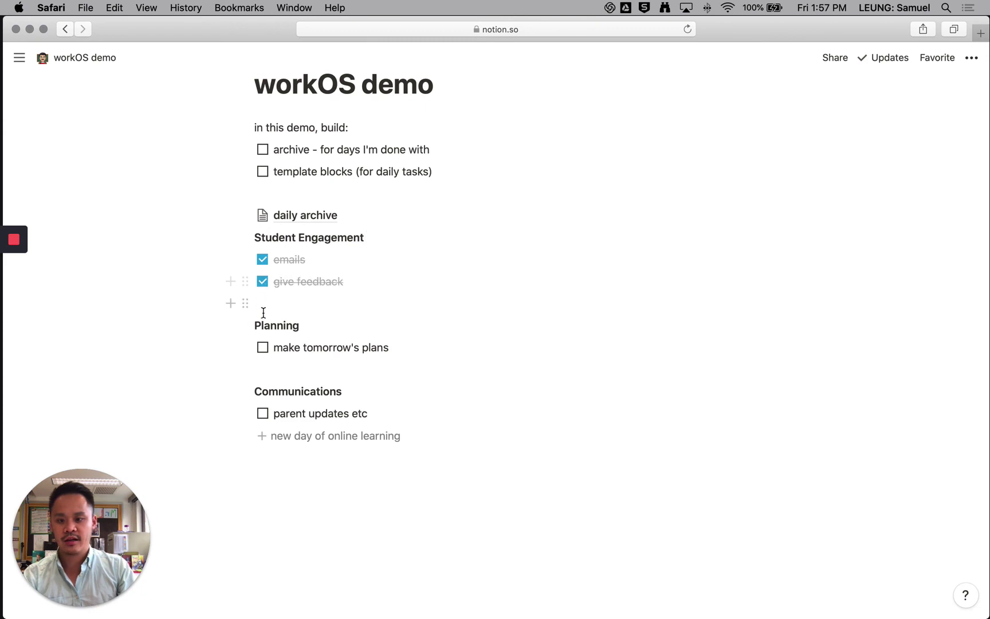
click(262, 348)
click(262, 413)
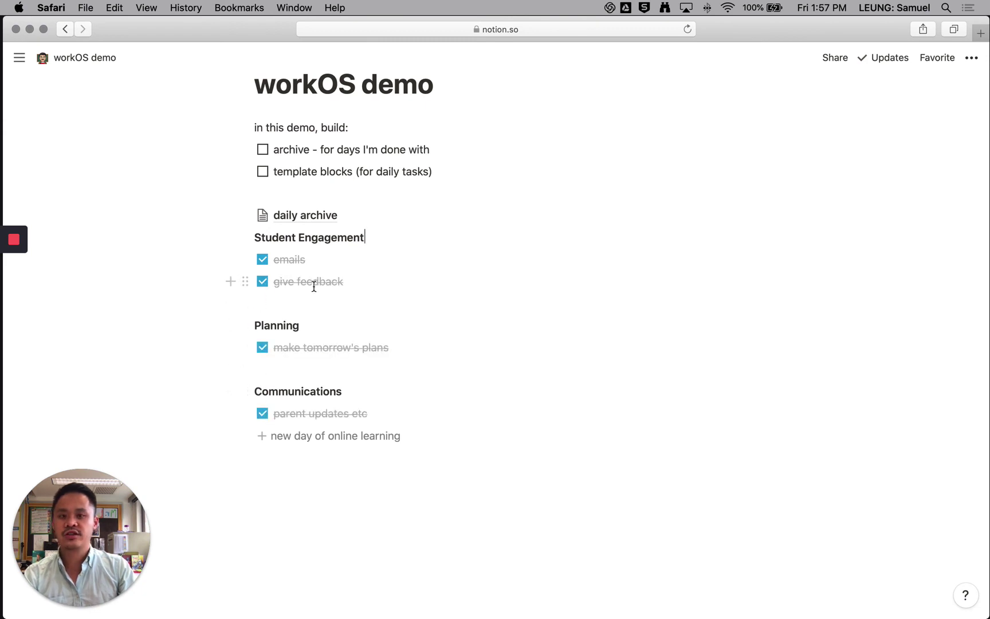
key(super+z)
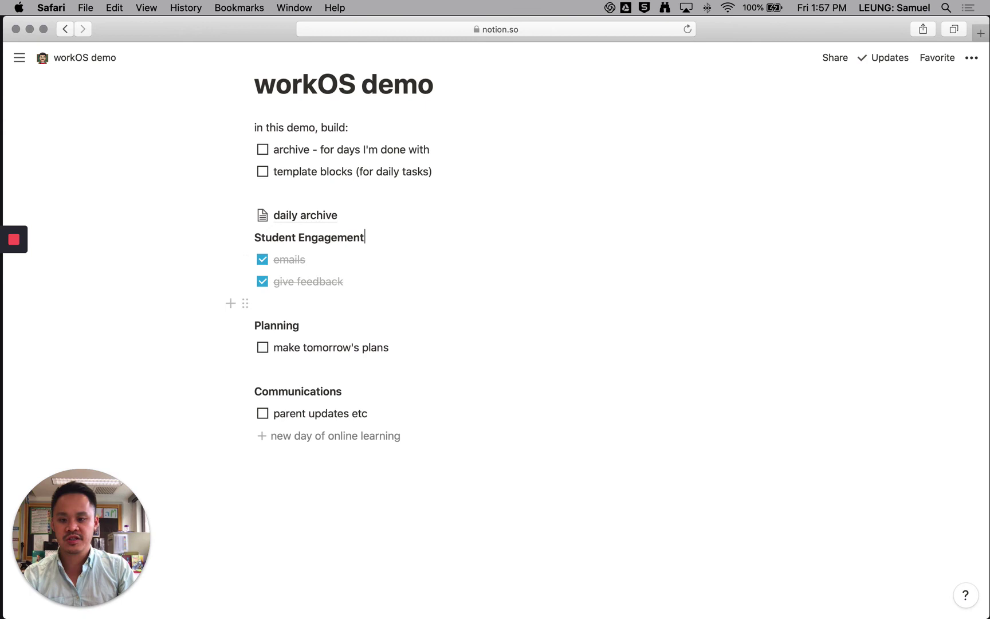
click(262, 282)
click(261, 259)
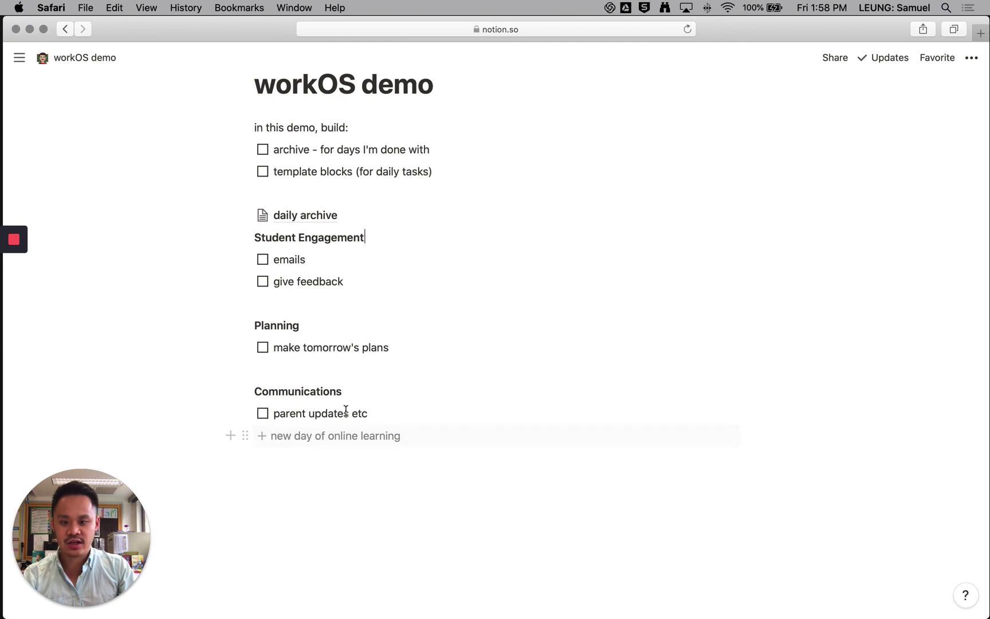
drag(865, 410, 262, 239)
key(BackSpace)
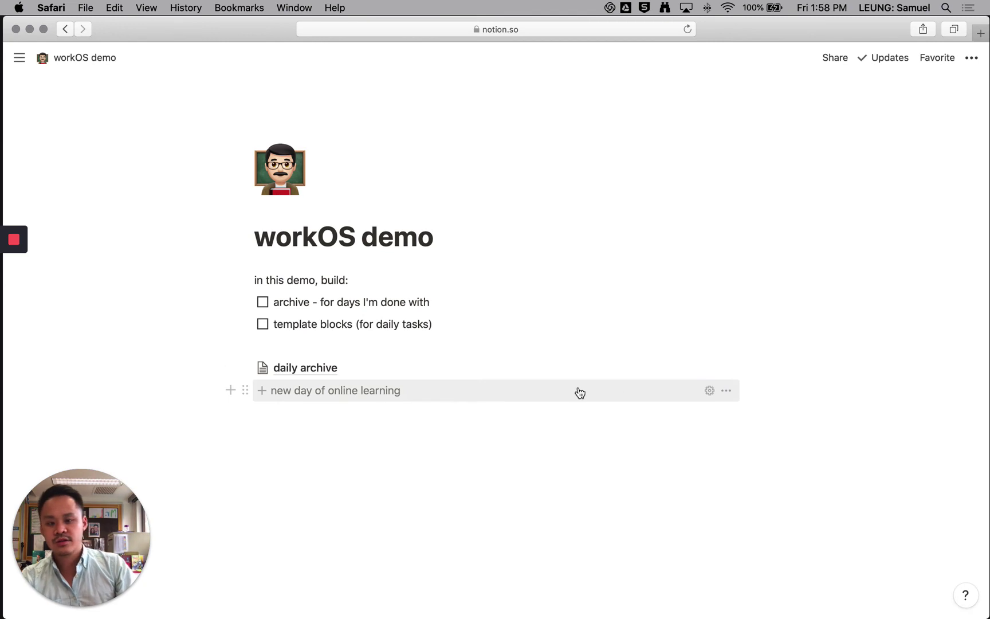
Insert a Heading 3 '2020-' line above Student Engagement in the template, then close its settings.
click(710, 391)
scroll(279, 512, down, 5)
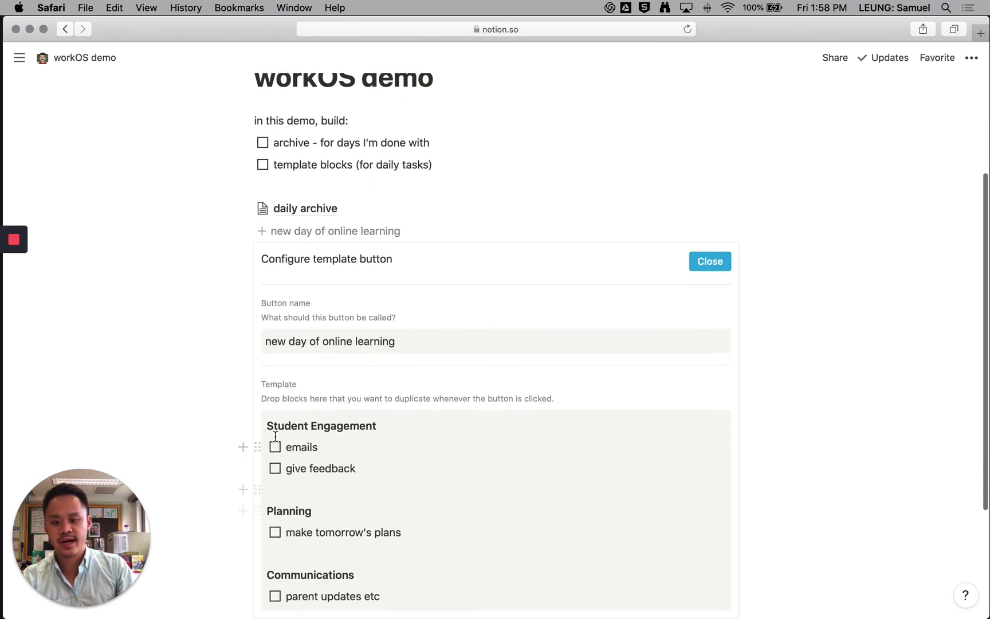
click(268, 424)
key(Return)
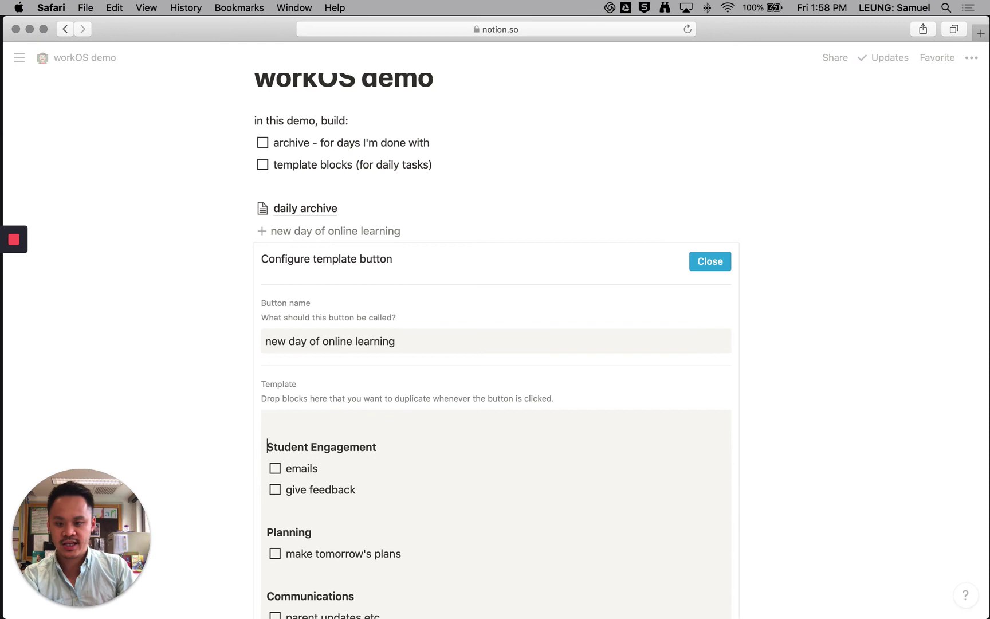
scroll(334, 429, down, 3)
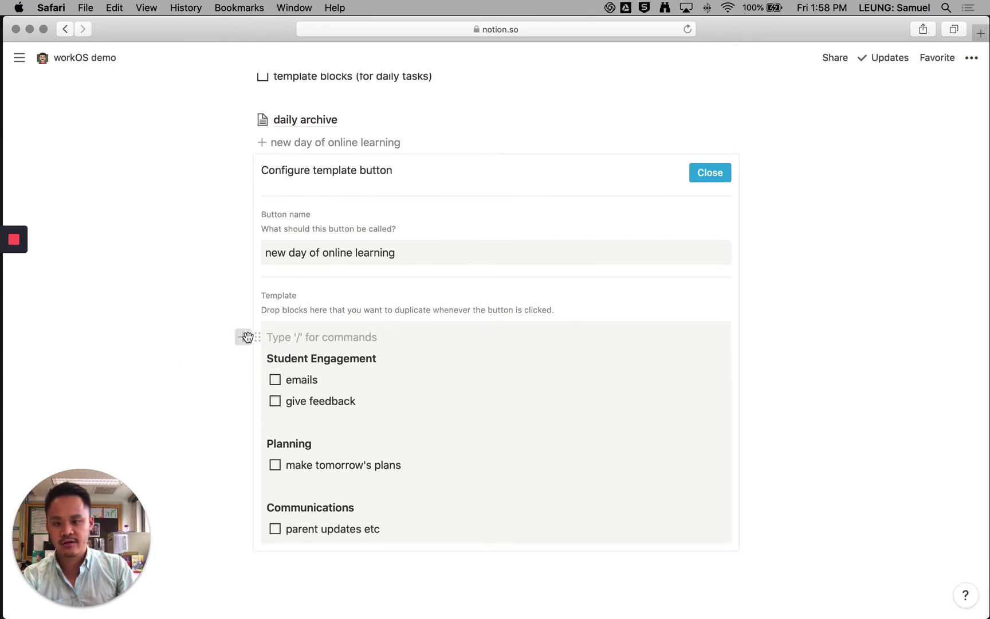
click(247, 337)
scroll(372, 433, down, 2)
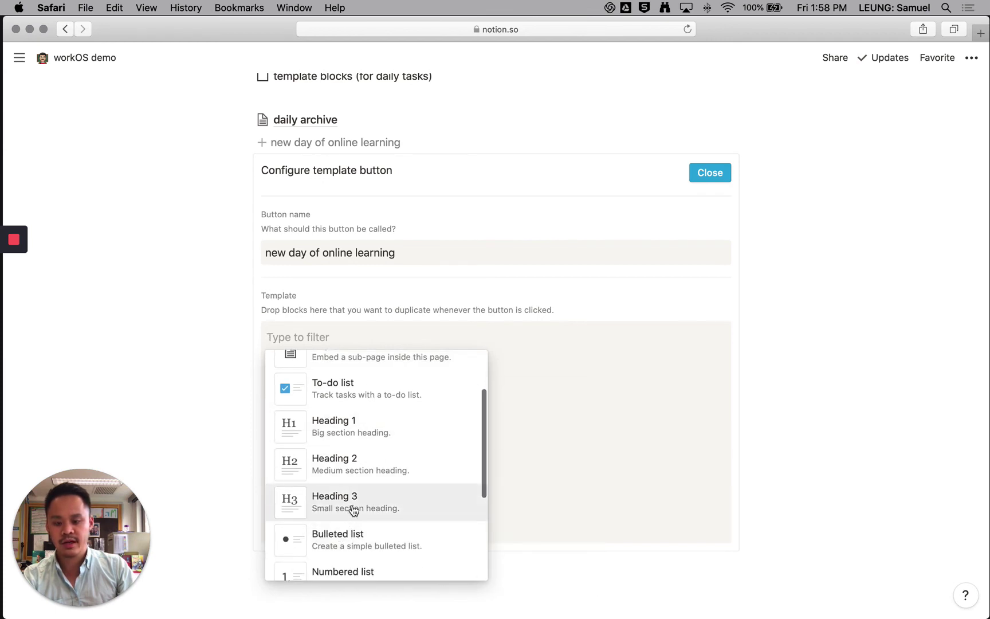
mouse_move(357, 509)
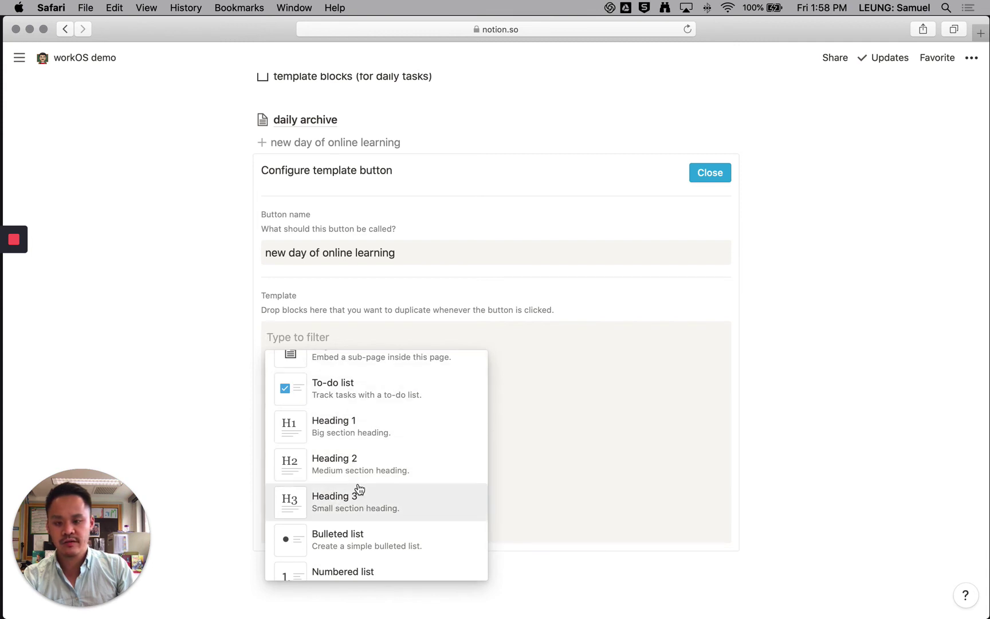
scroll(364, 495, down, 3)
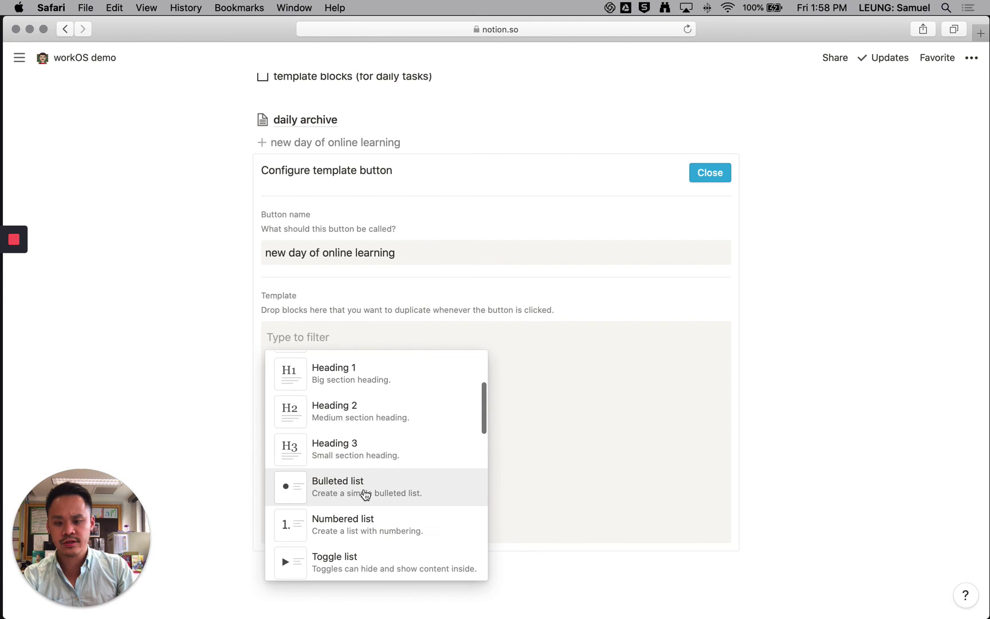
scroll(367, 498, up, 1)
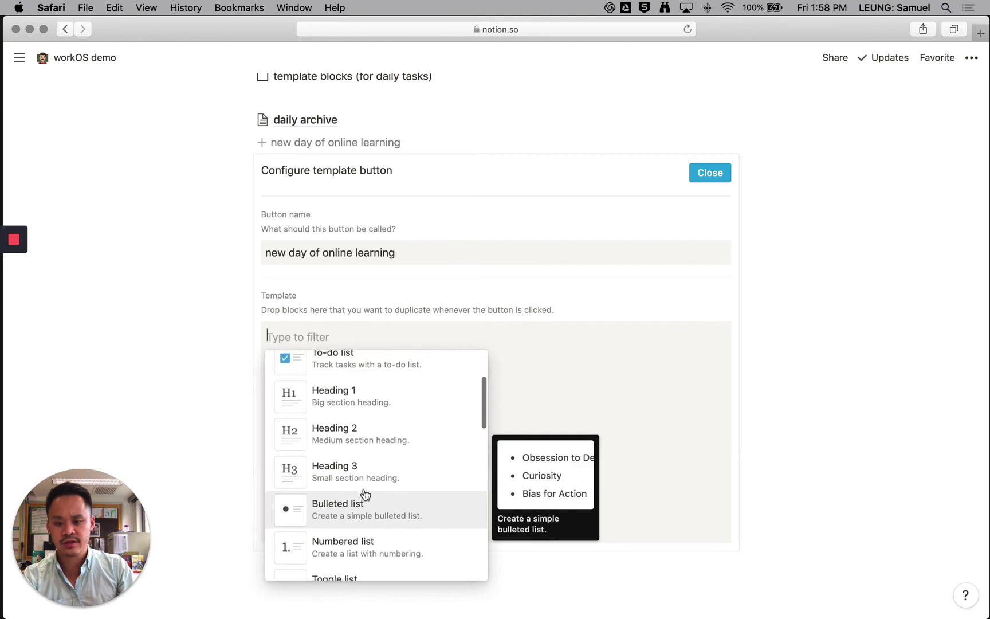
click(395, 473)
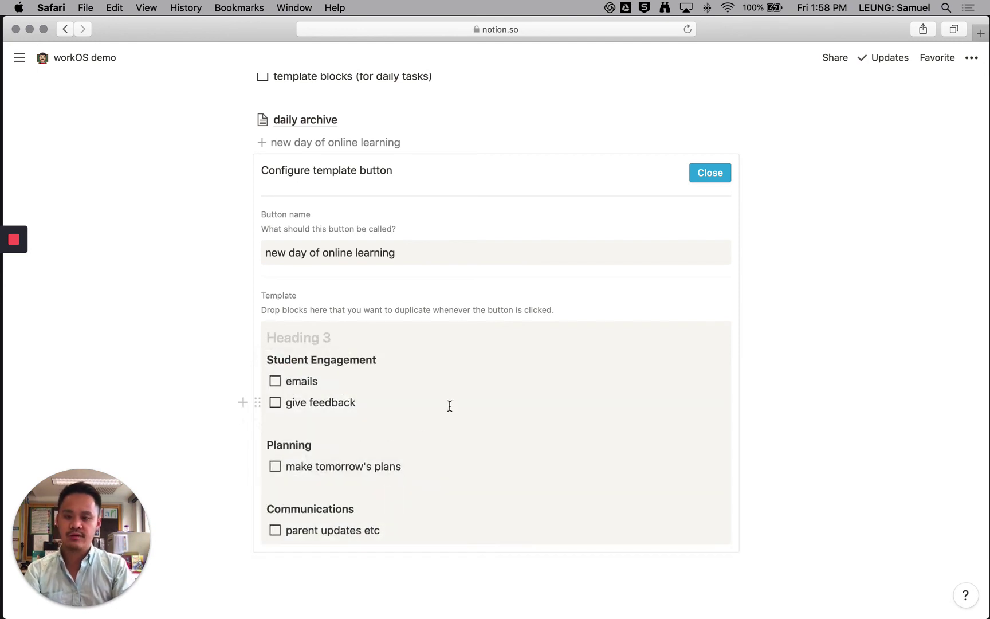
text(2020-)
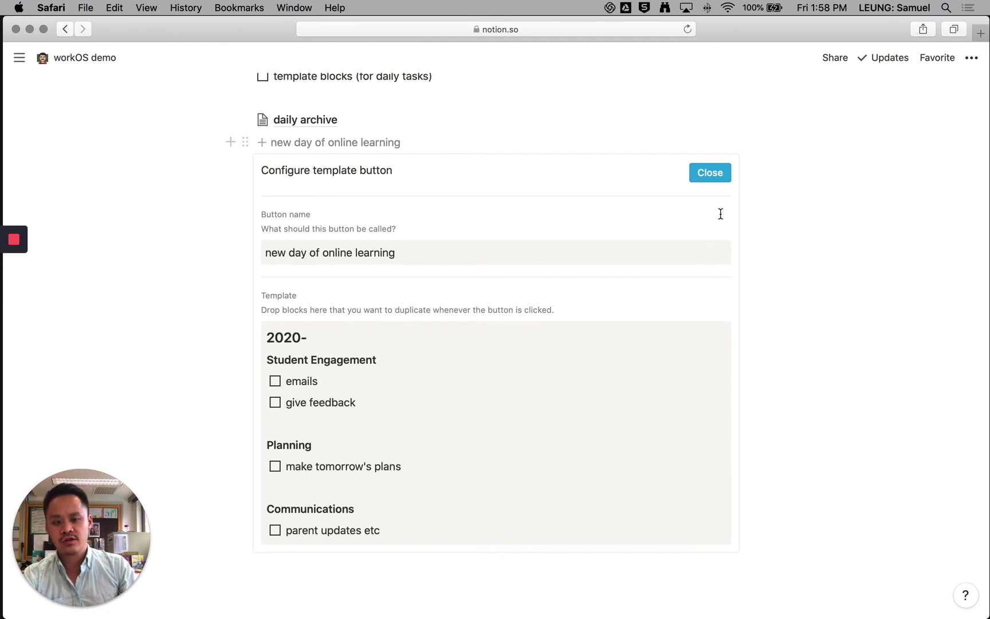
click(710, 175)
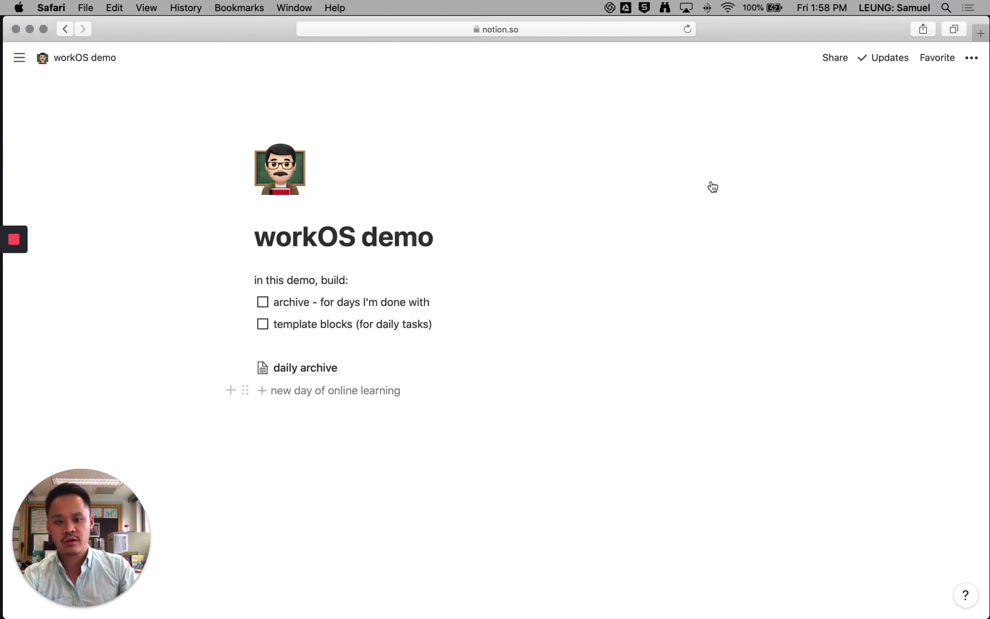
Add a new daily checklist dated 2020-08-28 and tick all four of its tasks.
click(275, 392)
scroll(276, 395, down, 3)
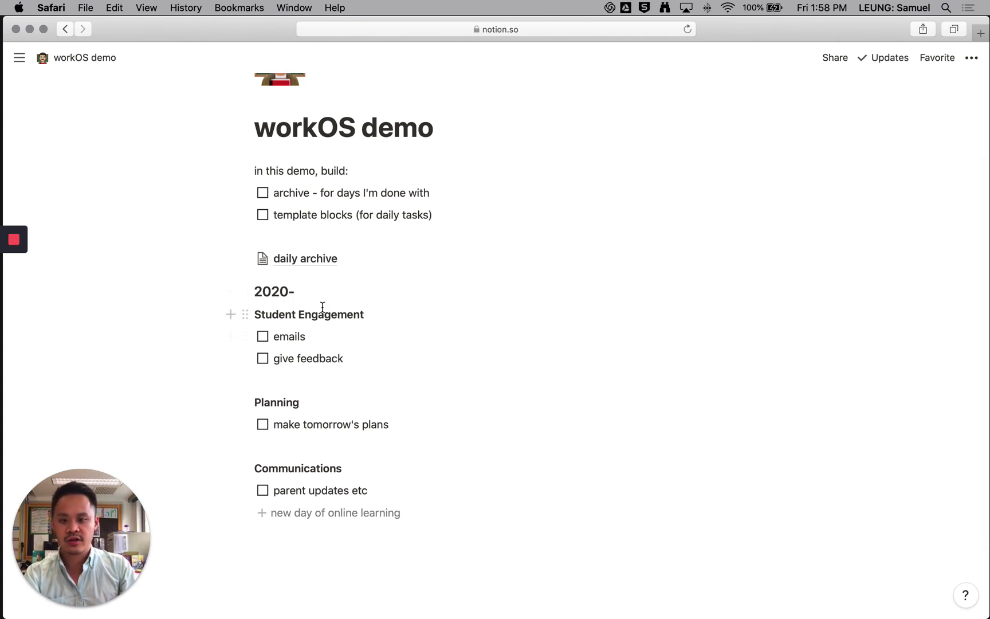
text(08-)
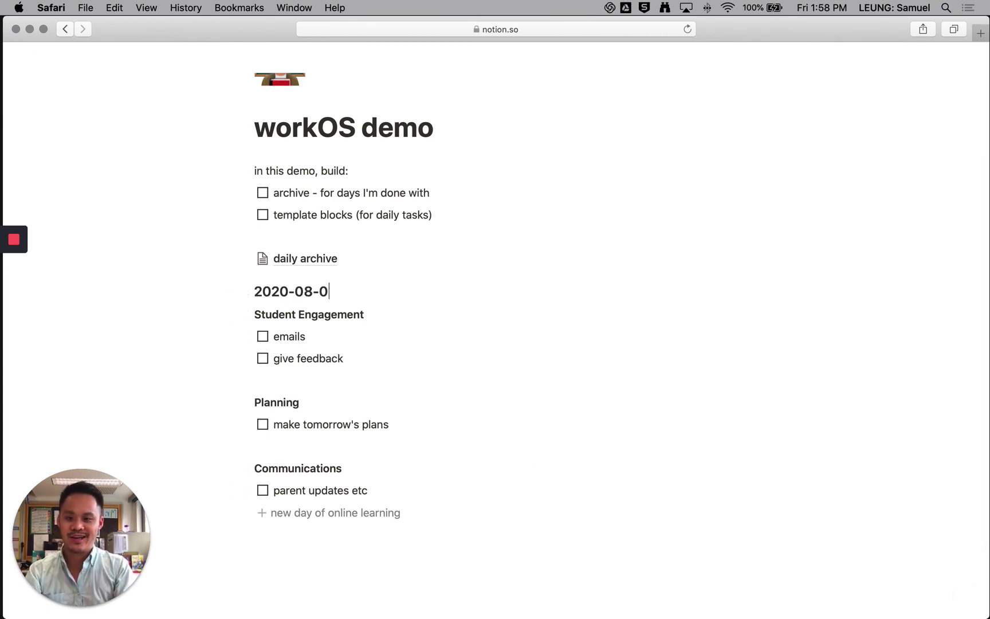
text(28)
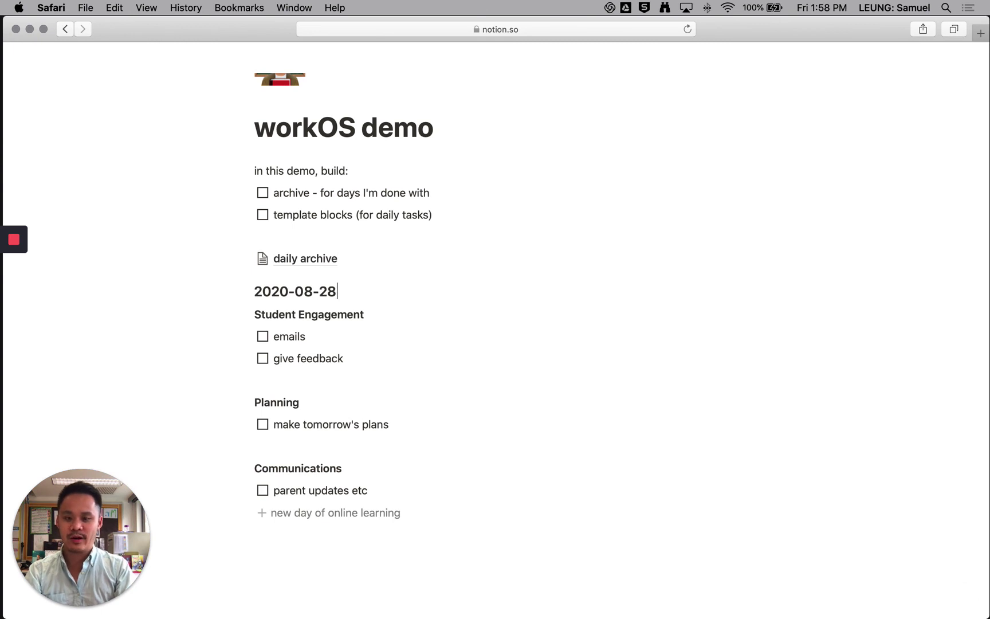
click(262, 336)
click(262, 358)
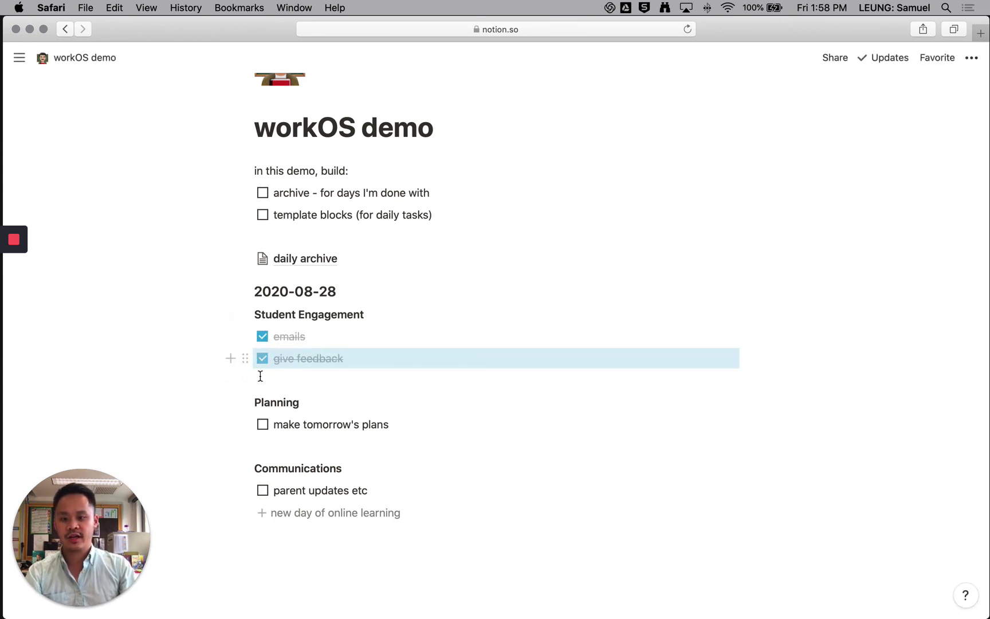
click(262, 427)
click(262, 492)
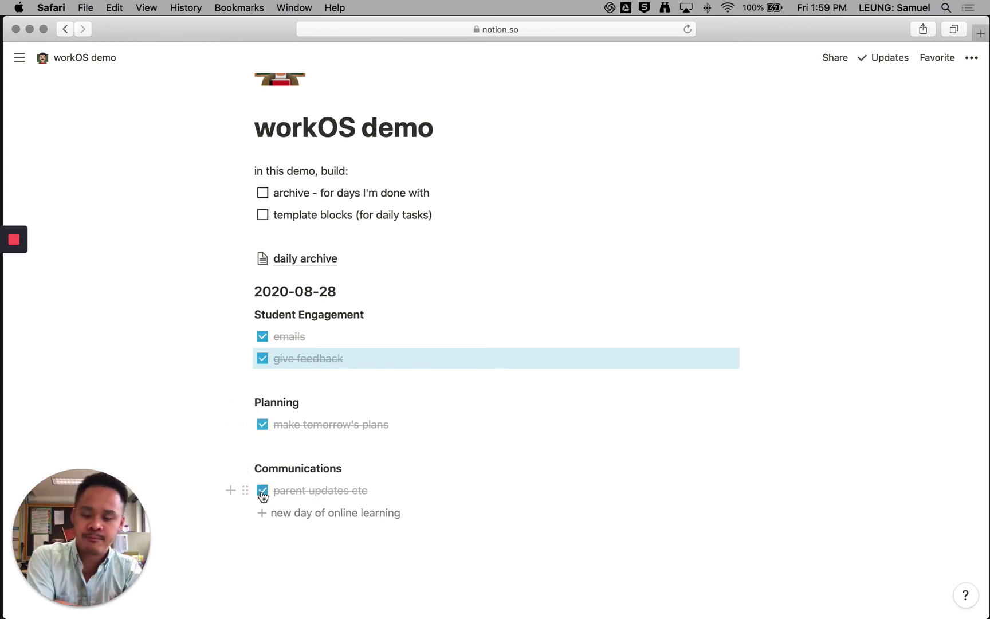
Select the whole 2020-08-28 day section and drag it onto the daily archive page.
drag(829, 455, 791, 396)
click(805, 404)
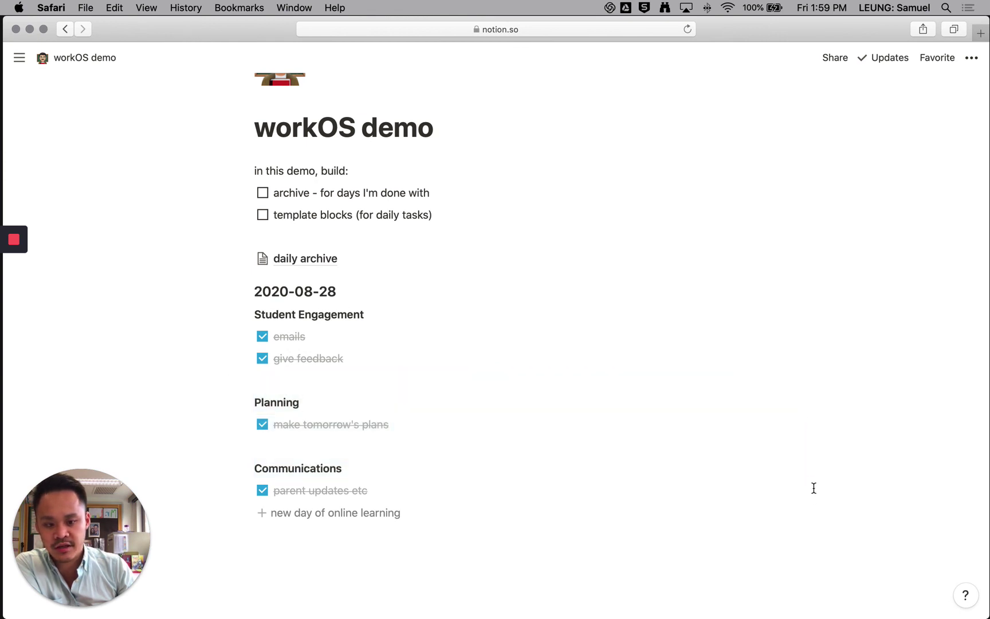
drag(814, 487, 250, 295)
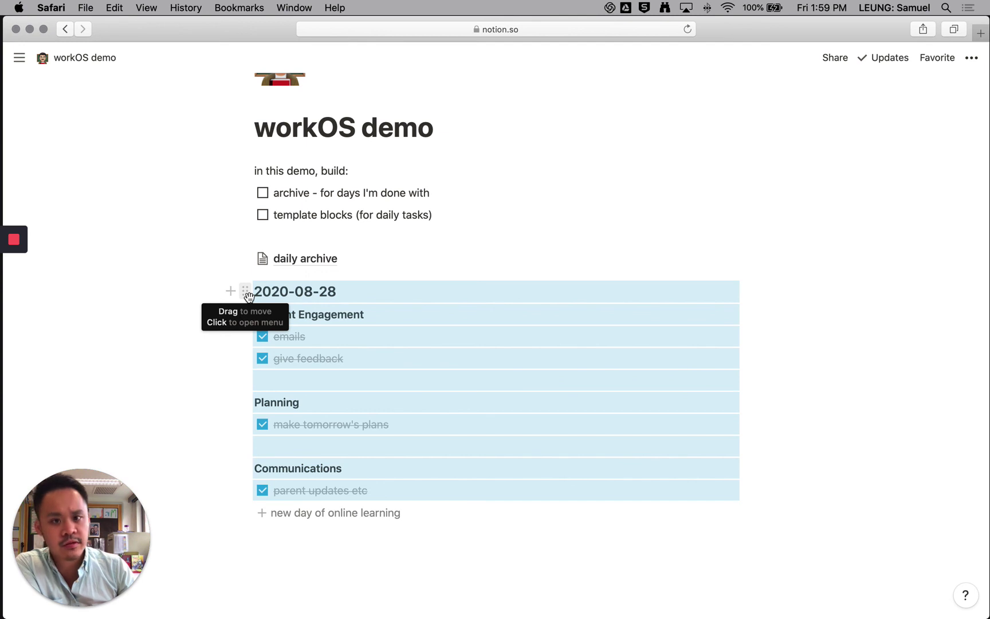
drag(248, 295, 291, 257)
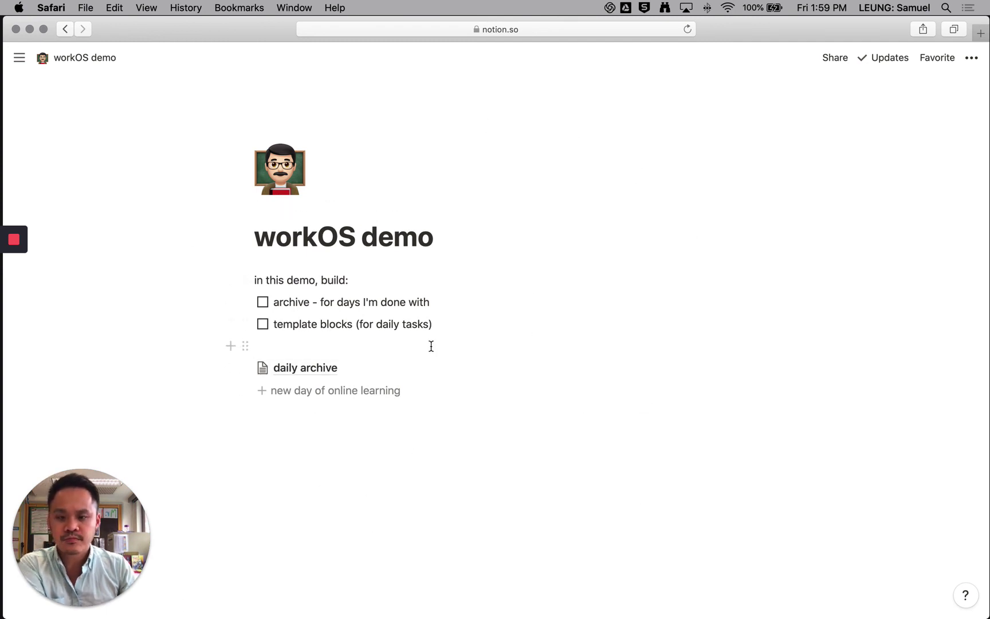
Open daily archive and insert a Table of contents block under its title with /table of.
click(289, 374)
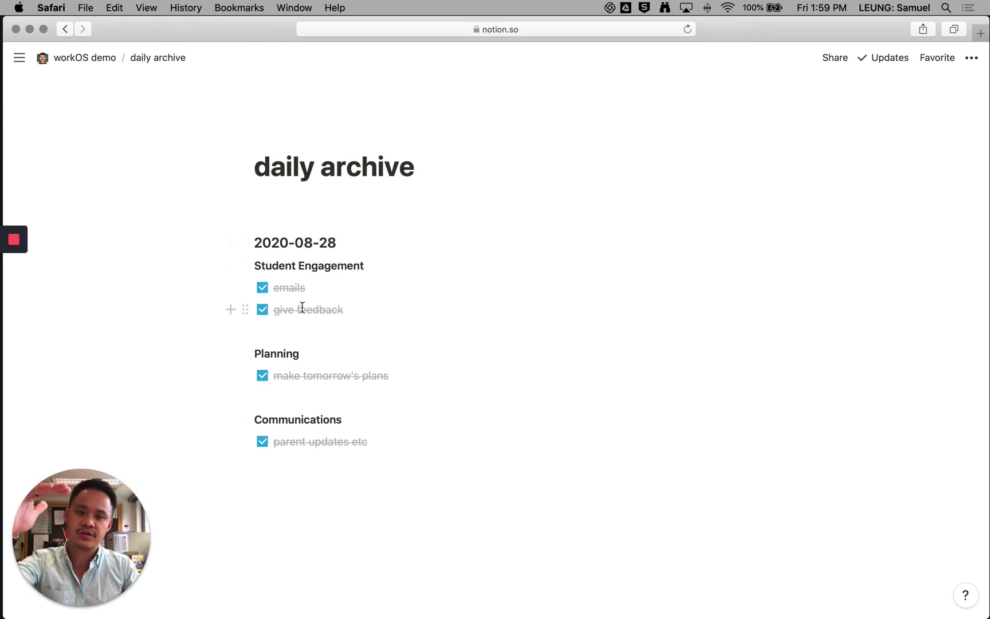
click(273, 209)
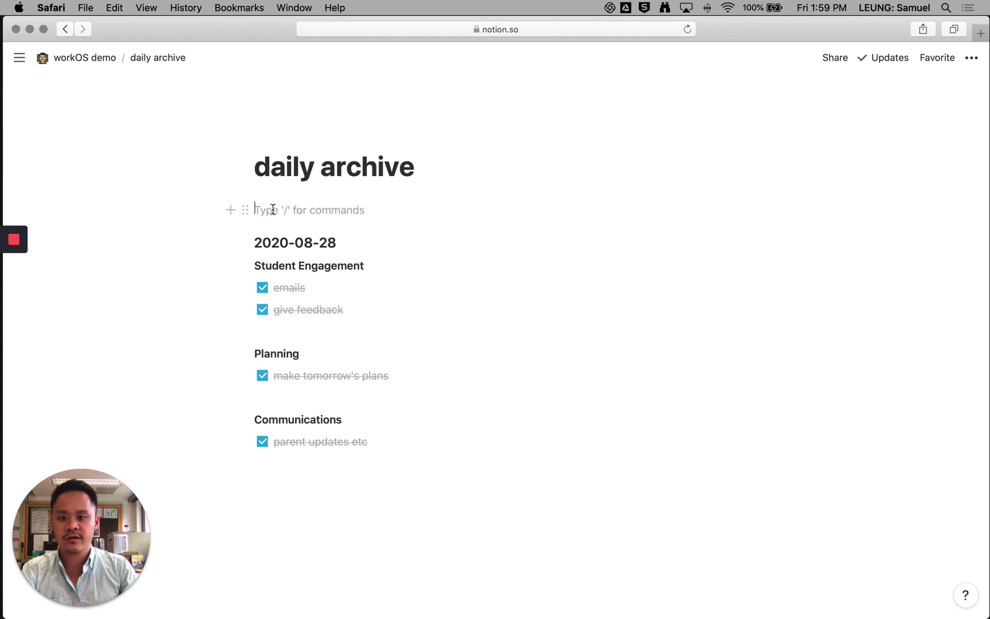
click(230, 210)
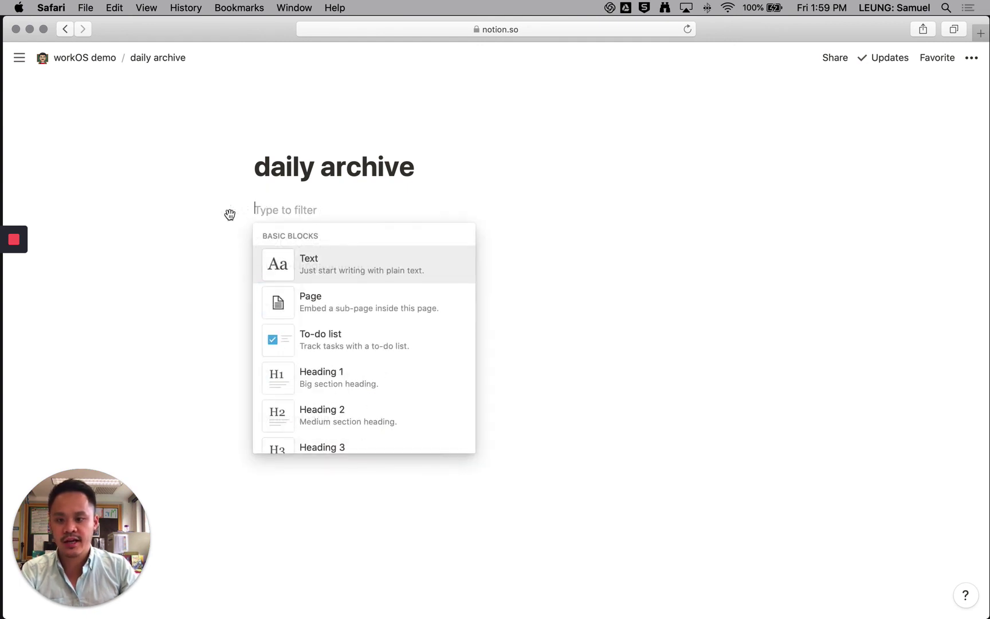
click(278, 204)
text(/)
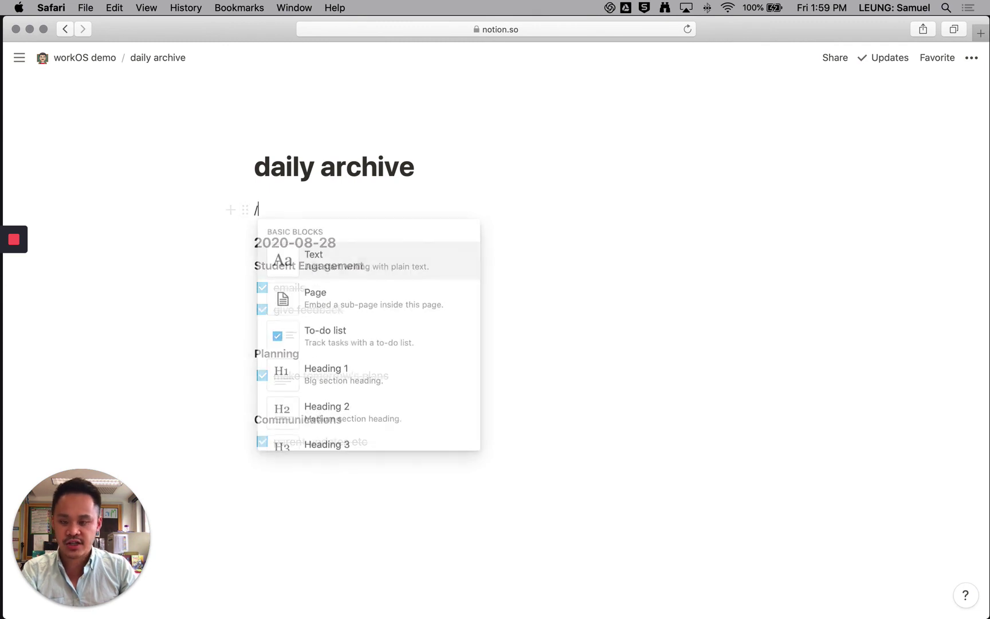
text(table of)
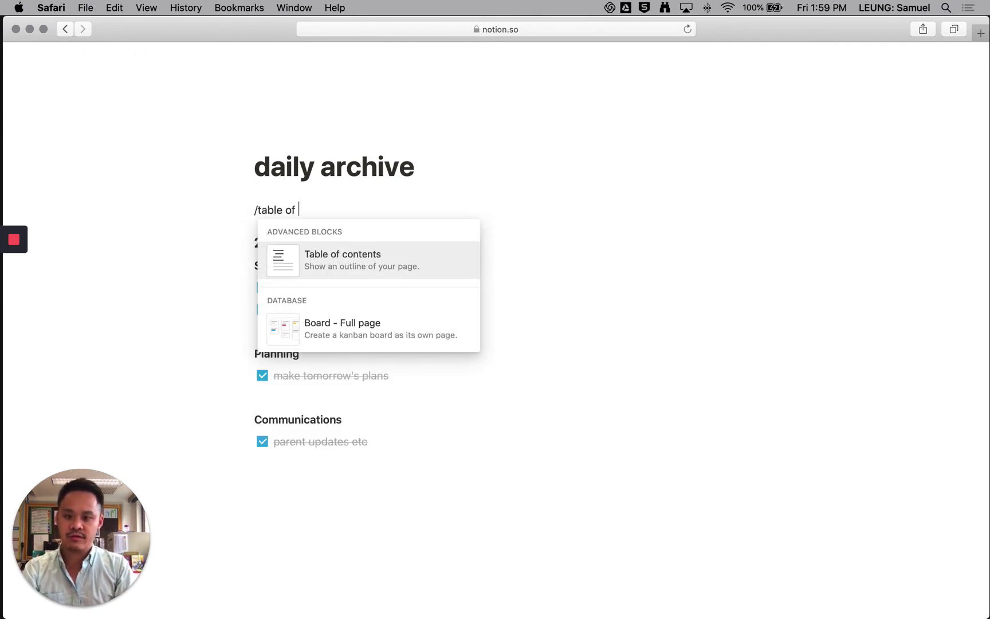
key(Return)
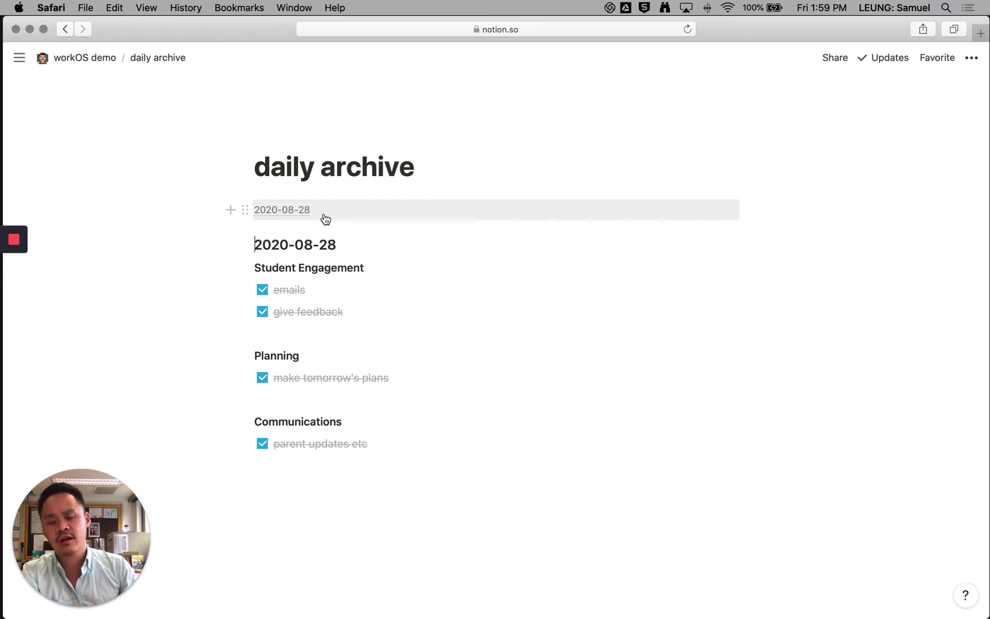
Bring up the 2020-08-28 heading's block actions, then dismiss them without changes.
click(251, 246)
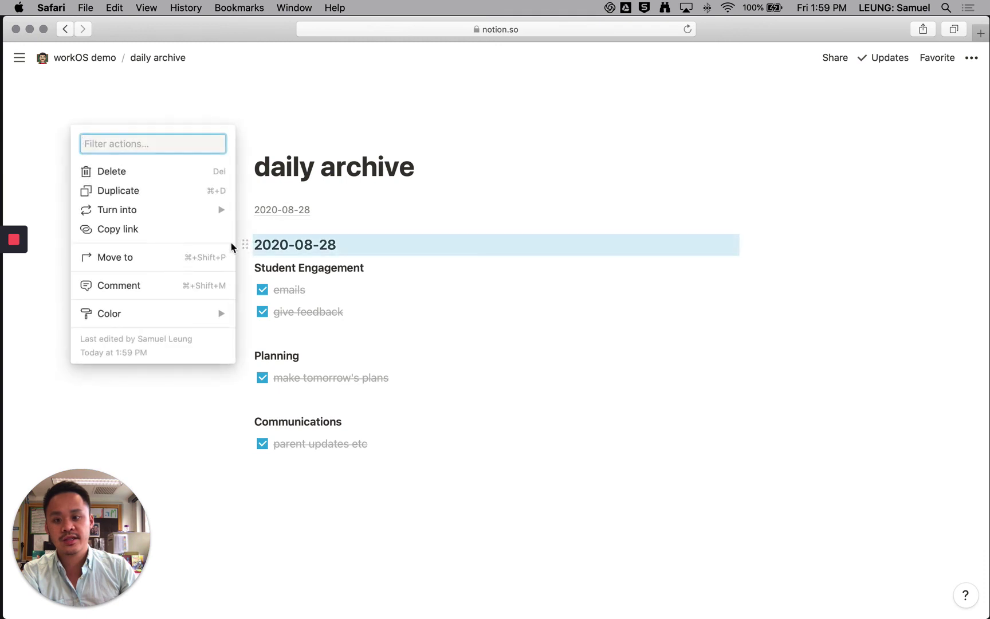
mouse_move(178, 209)
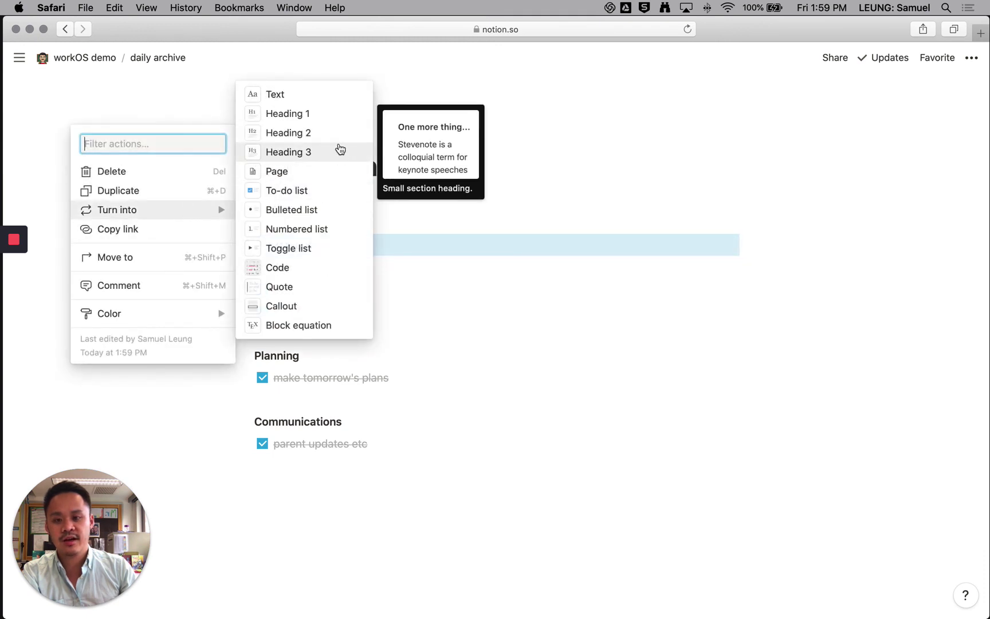
click(474, 270)
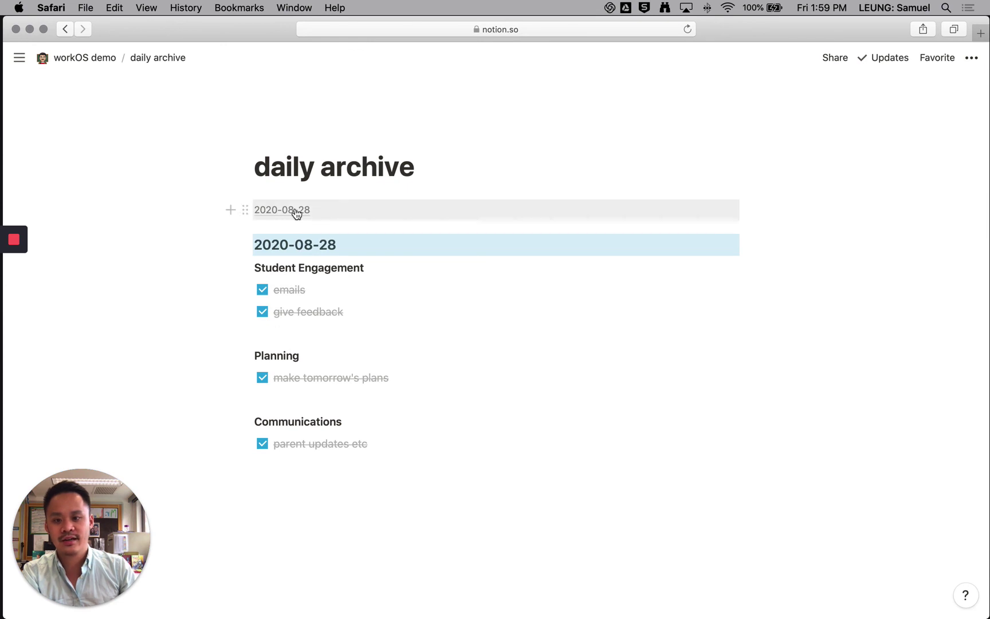
Back on workOS demo, add a new day from the template and date it 2020-08-31.
click(109, 59)
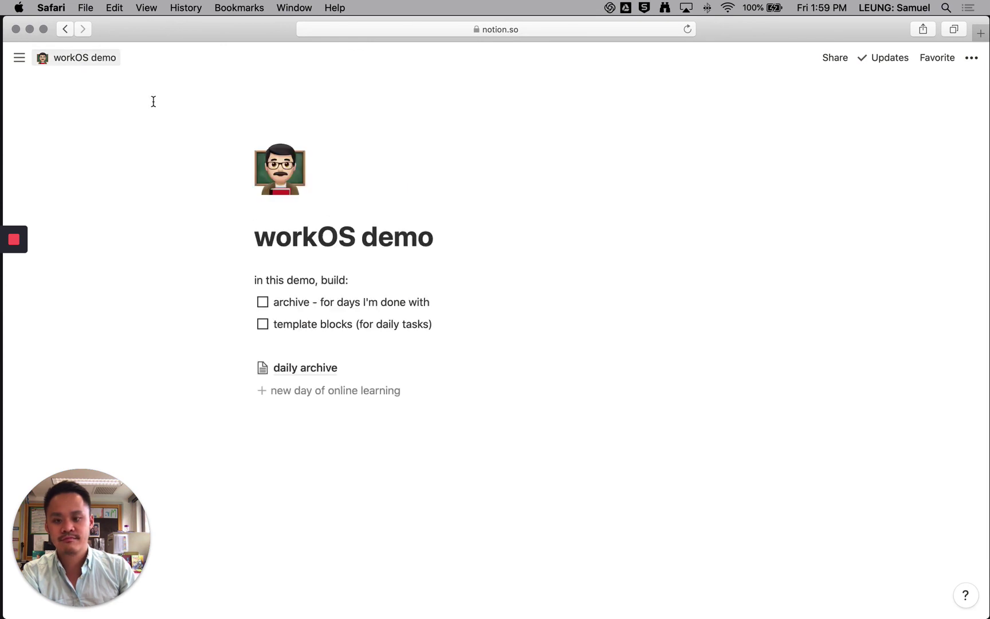
click(322, 405)
scroll(384, 444, down, 2)
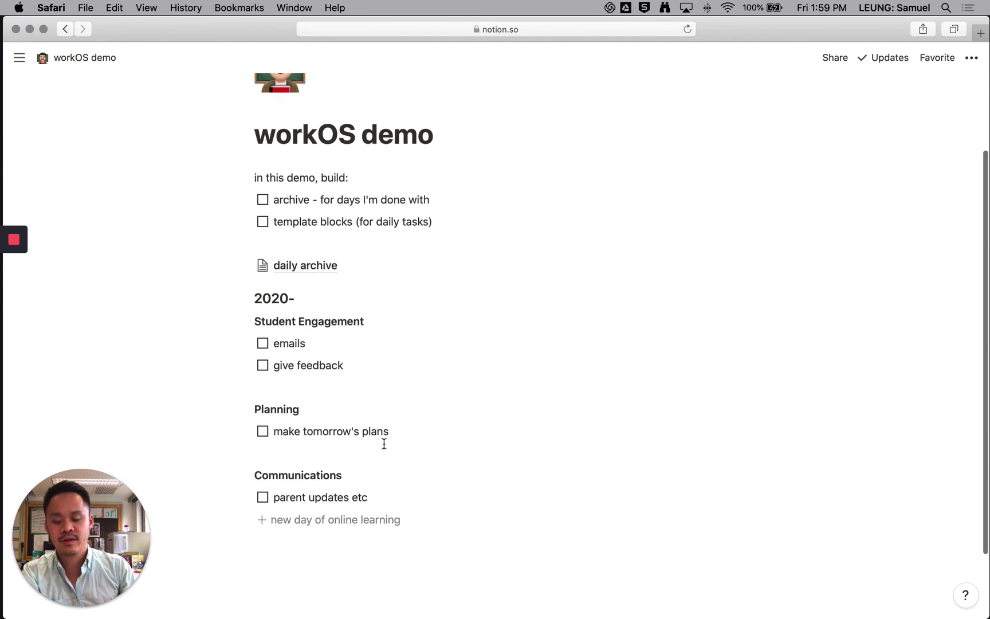
text(08-31)
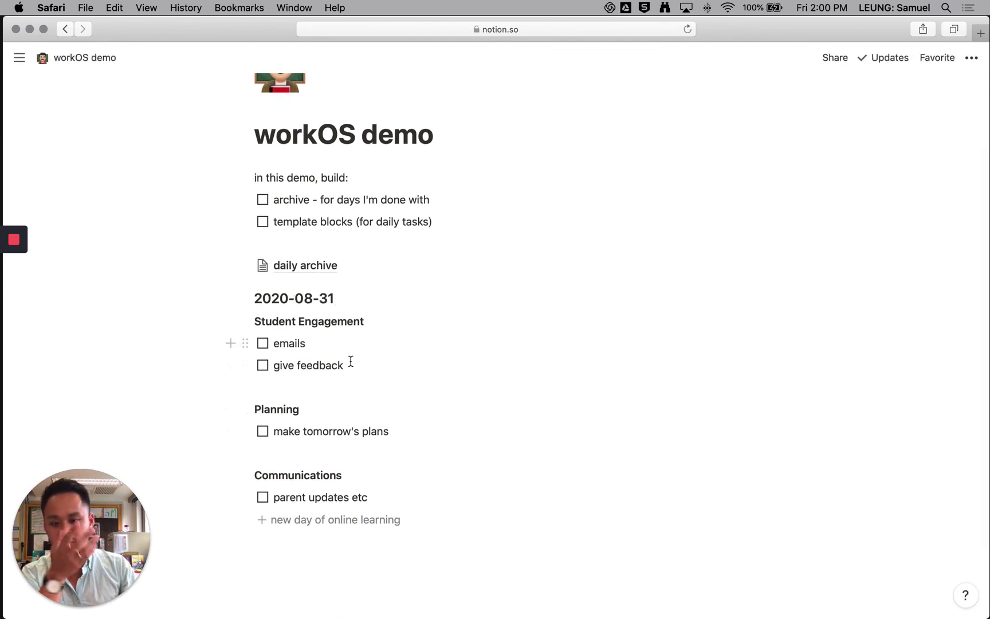
Move the 2020-08-31 section into daily archive, check it there, and return to workOS demo.
drag(815, 496, 292, 269)
click(304, 370)
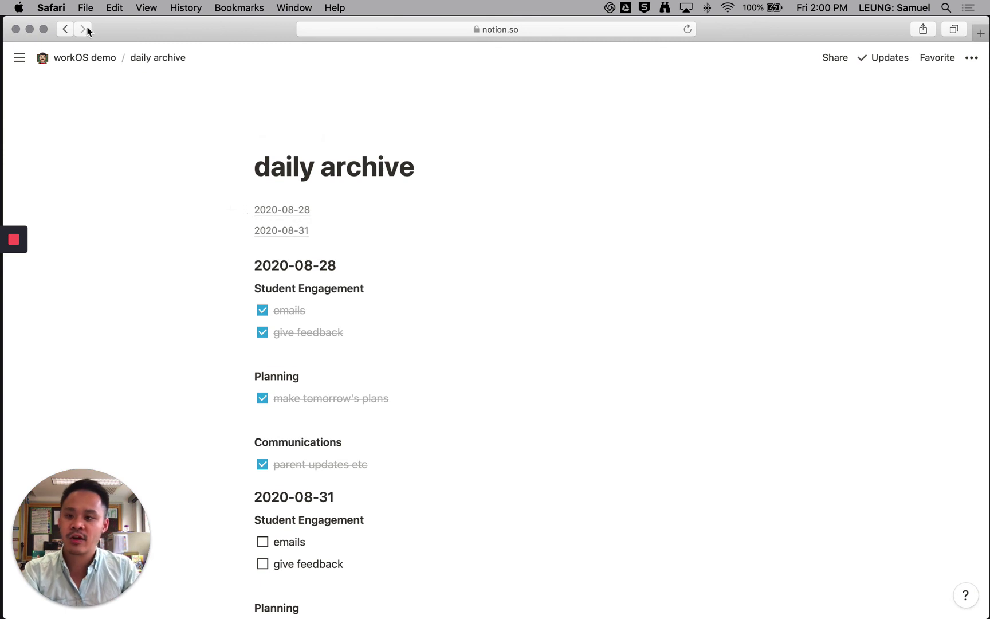
click(85, 57)
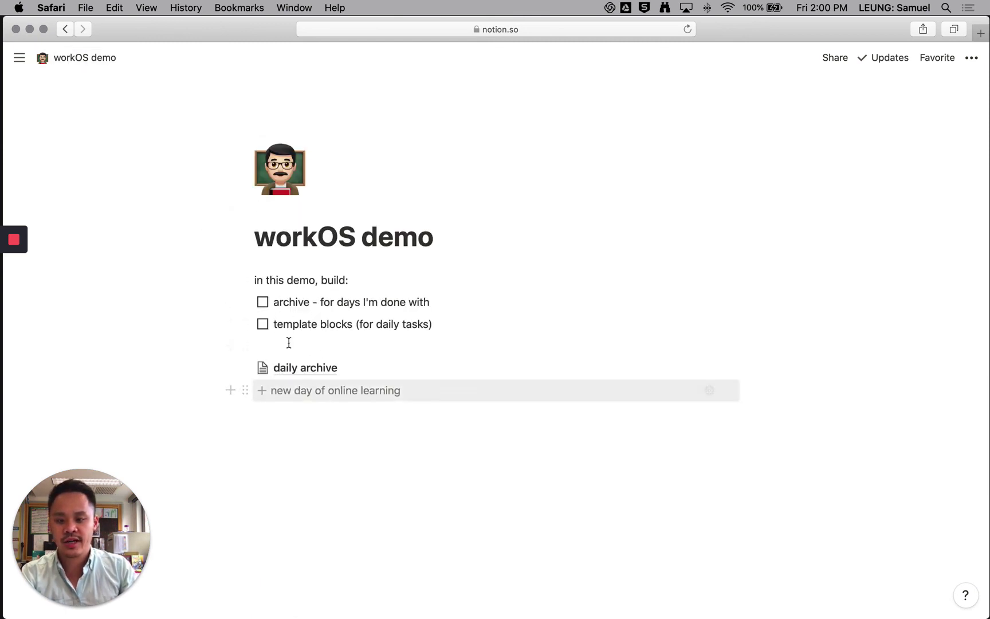
Tick the archive and template-block goals, then delete the intro line with both to-dos.
click(263, 301)
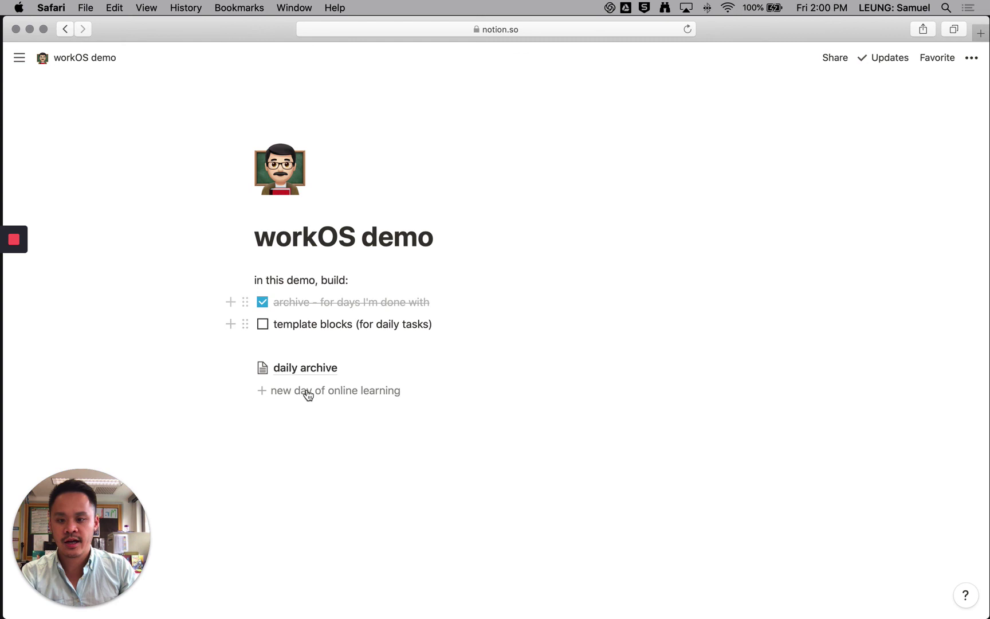
click(263, 324)
drag(794, 354, 360, 273)
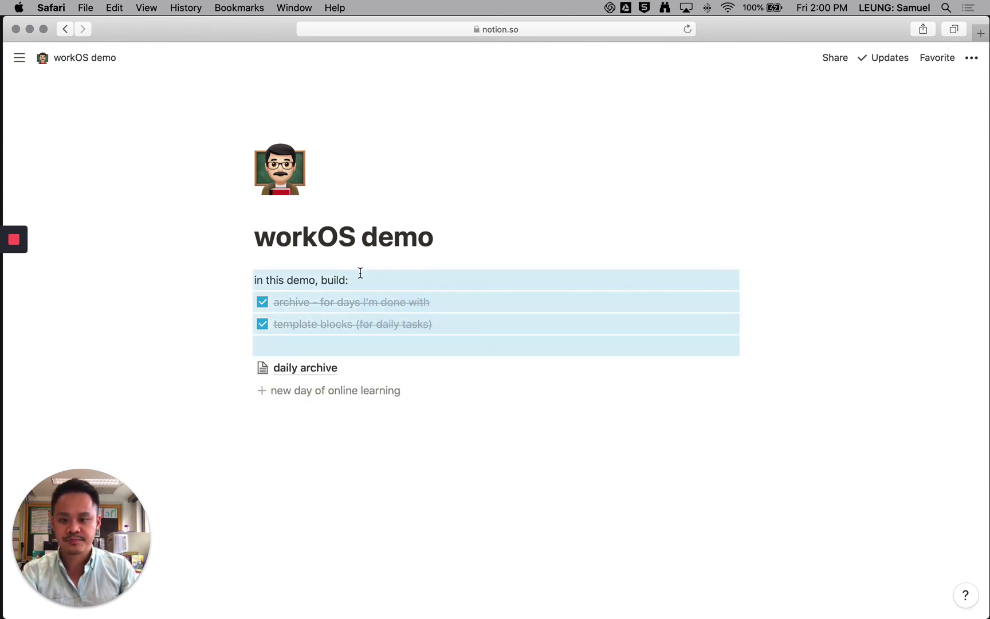
key(BackSpace)
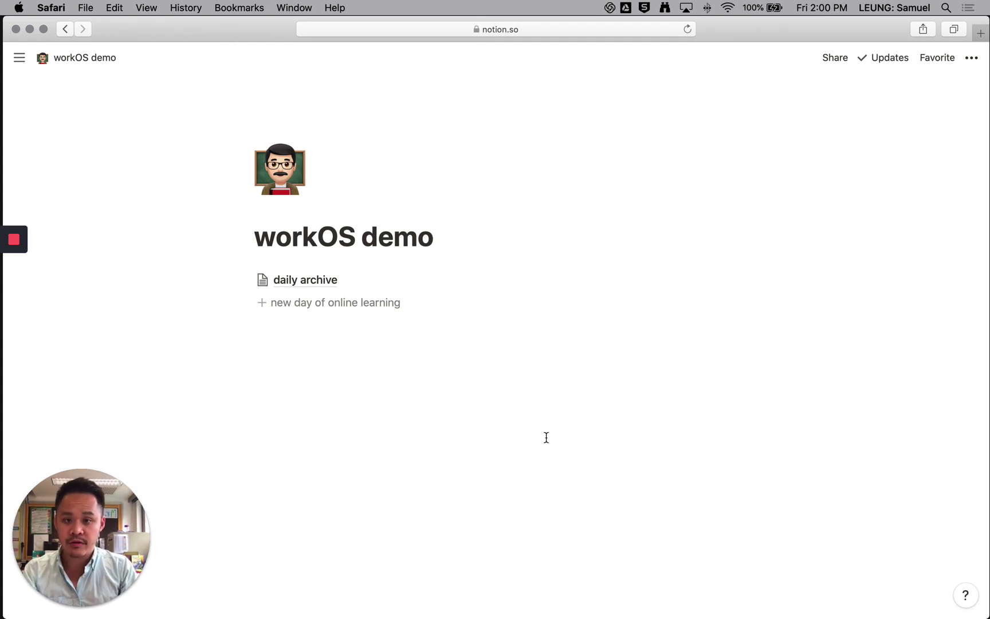
Open the workOS page through Quick Find with 'wor' and reveal the sidebar.
key(super+p)
text(wor)
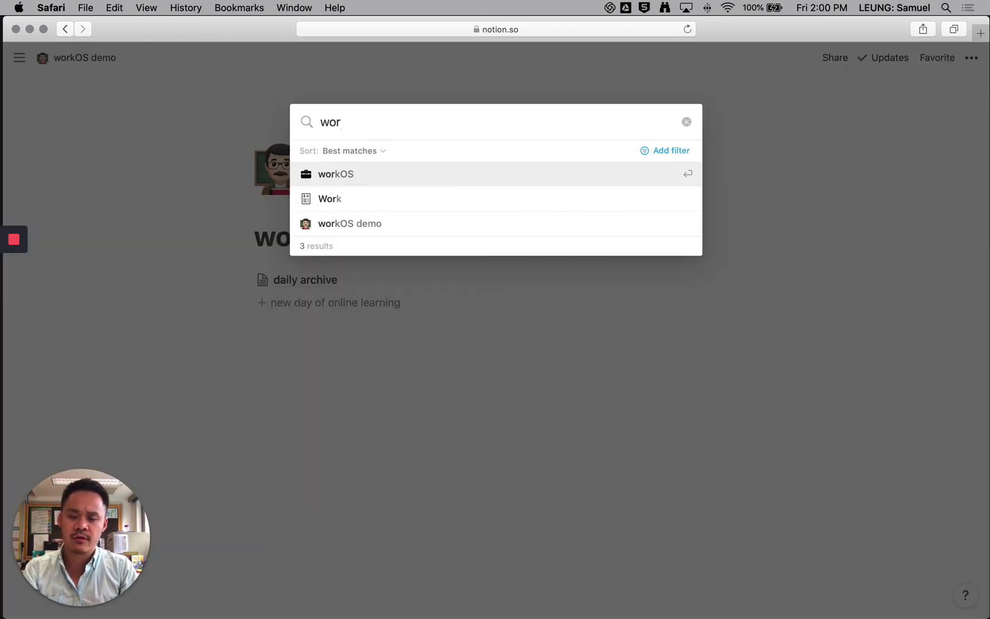
key(Return)
scroll(582, 503, down, 5)
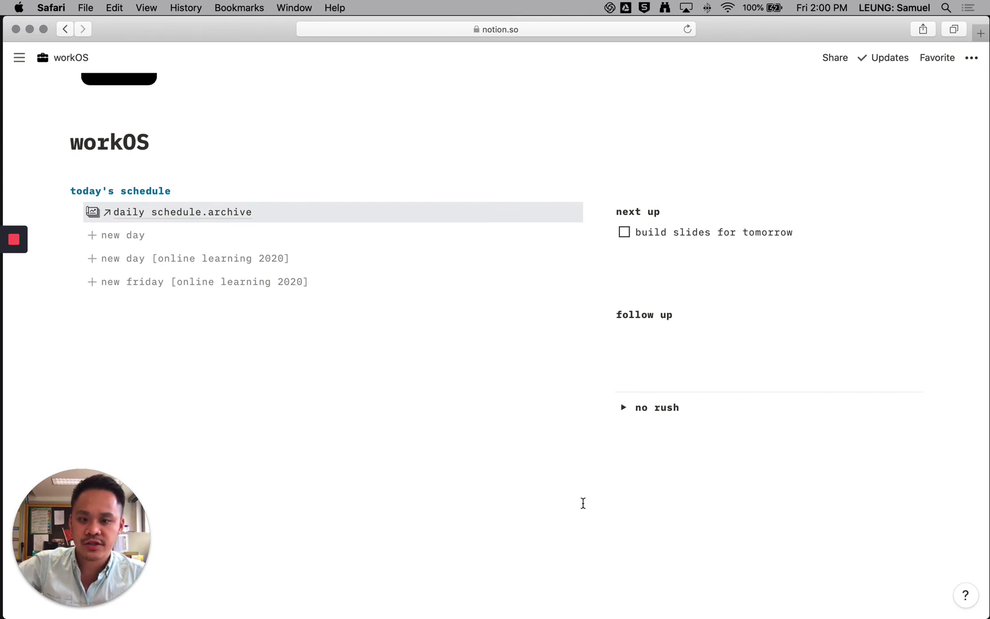
mouse_move(14, 245)
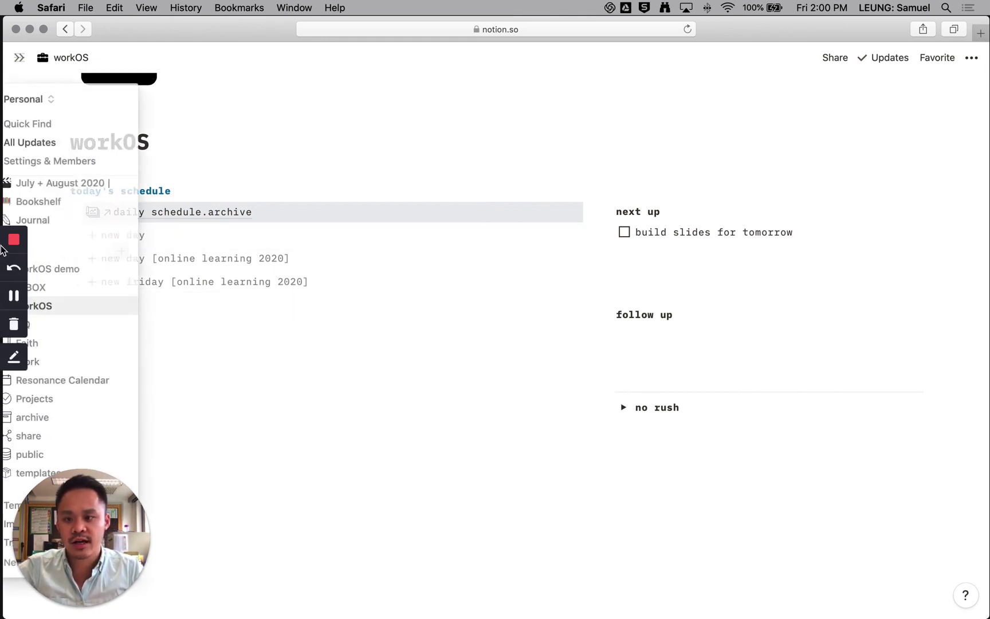